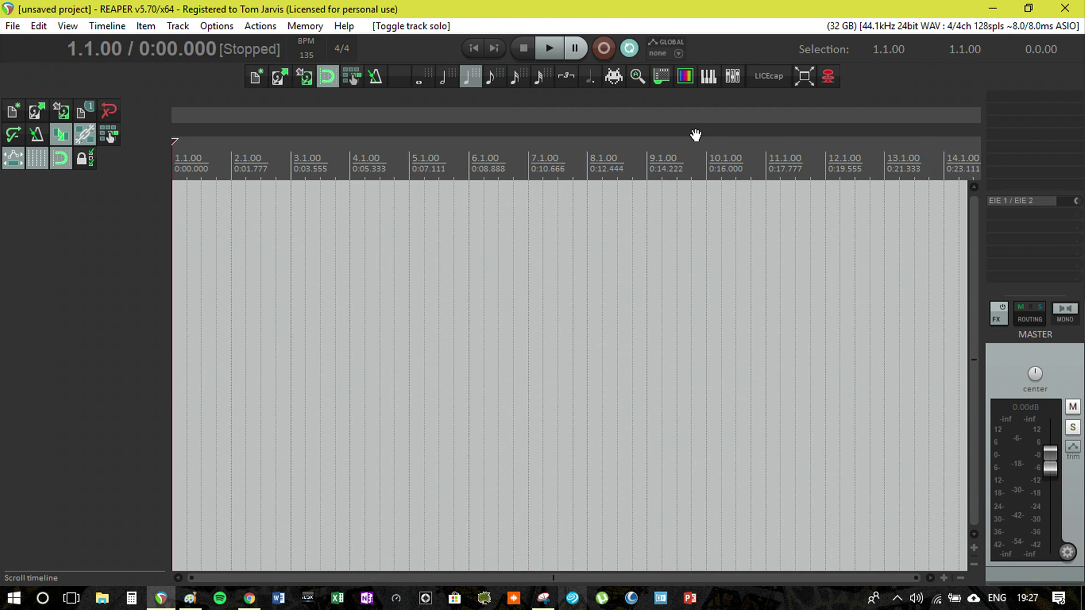
- Deselect all tracks and show the installed themes list, with Default 5.0 Nitpicky Edition current
{"action": "left_click", "coordinate": [73, 460]}
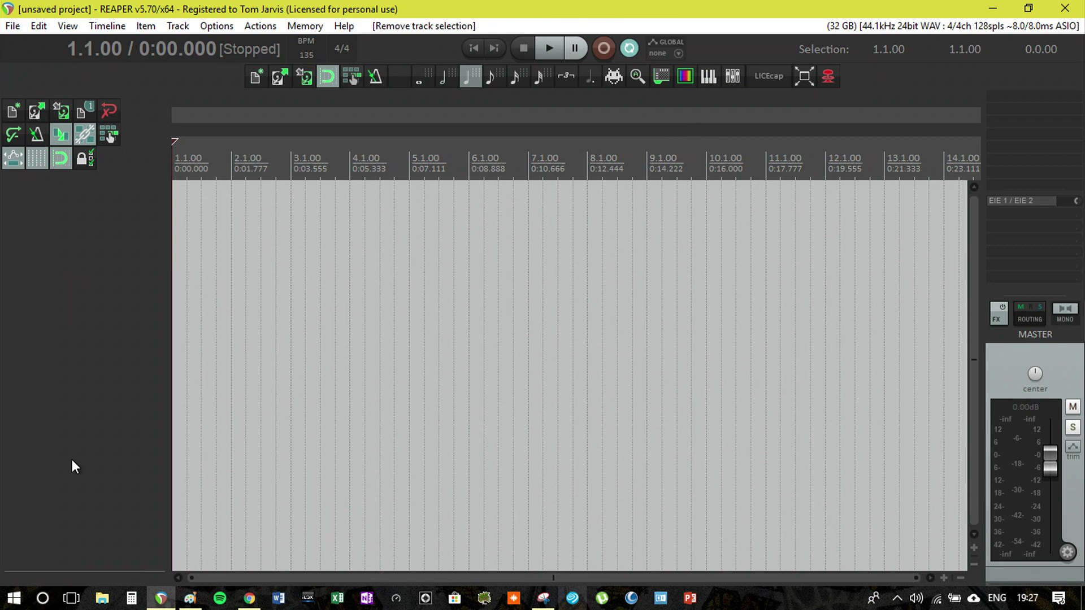
{"action": "left_click", "coordinate": [218, 26]}
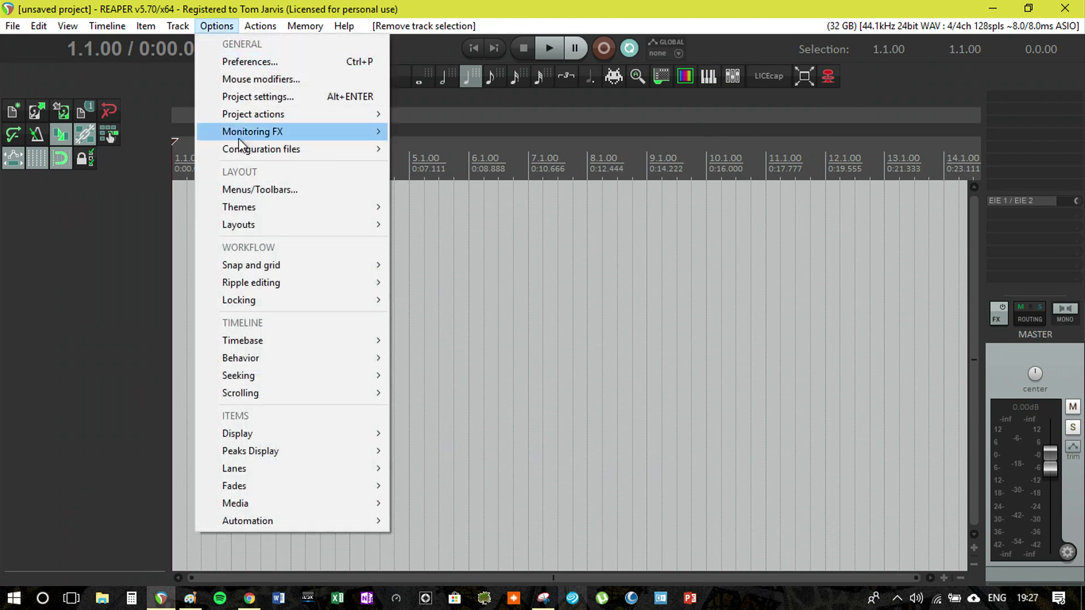
{"action": "mouse_move", "coordinate": [273, 207]}
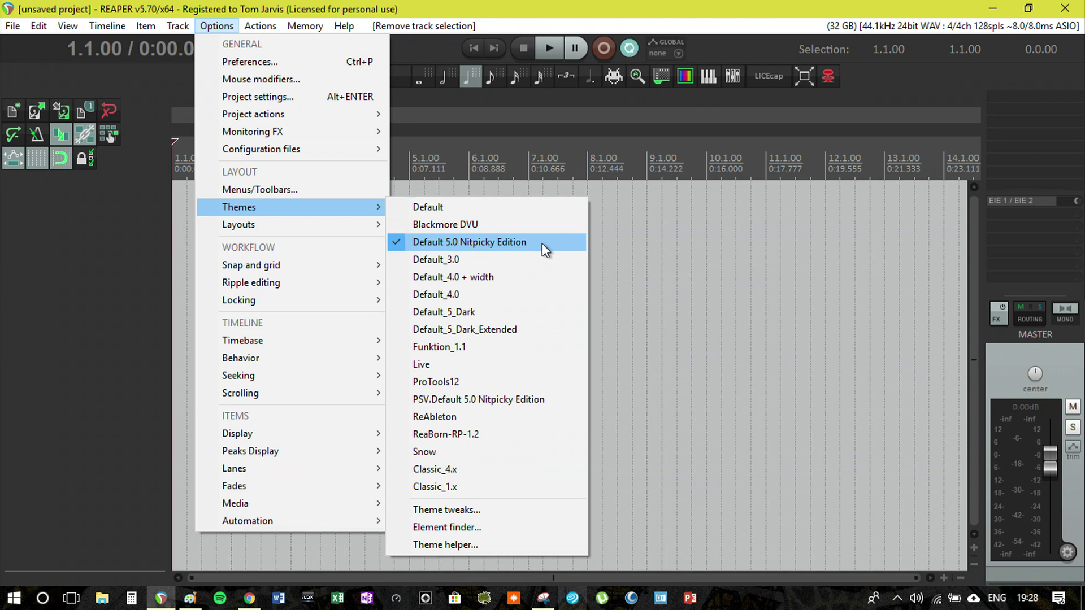
- Apply the plain Default theme from the themes list
{"action": "left_click", "coordinate": [505, 213]}
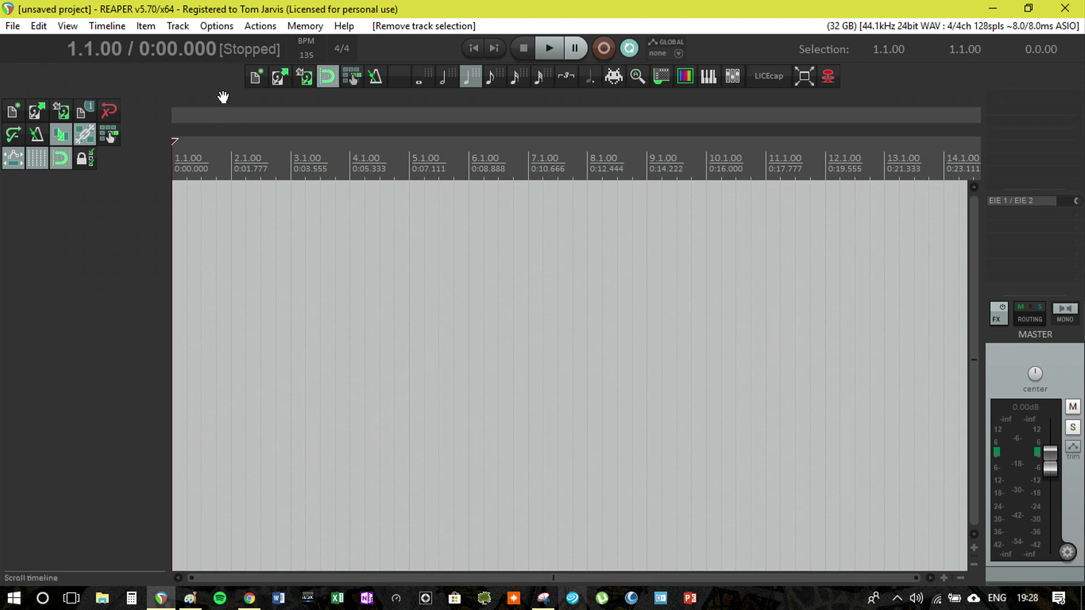
- Show the themes list again, now with the plain Default theme checked as current
{"action": "left_click", "coordinate": [209, 25]}
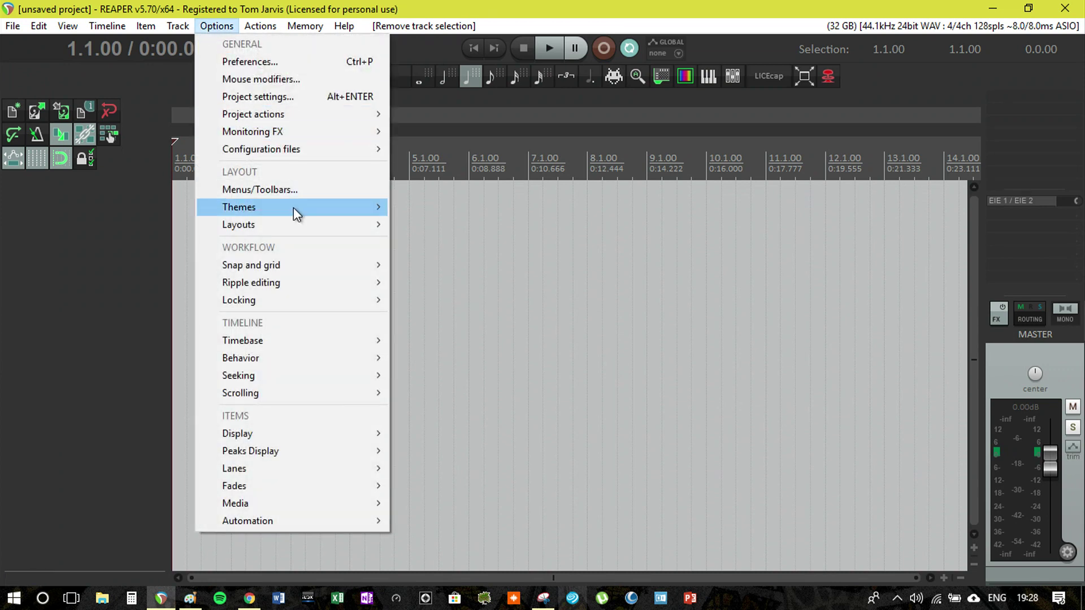
{"action": "mouse_move", "coordinate": [330, 208]}
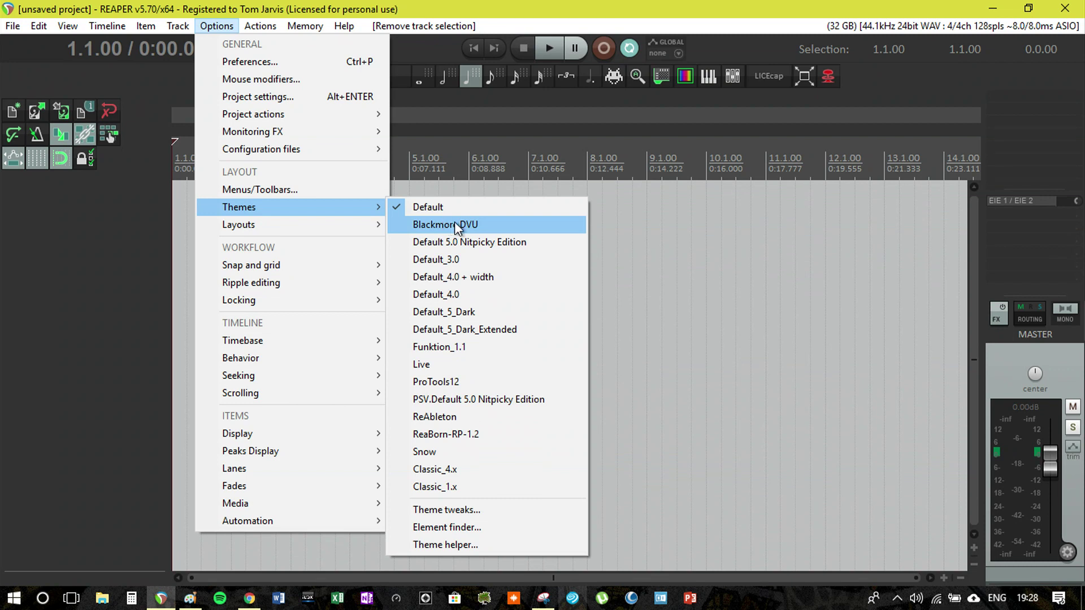
{"action": "left_click", "coordinate": [507, 222]}
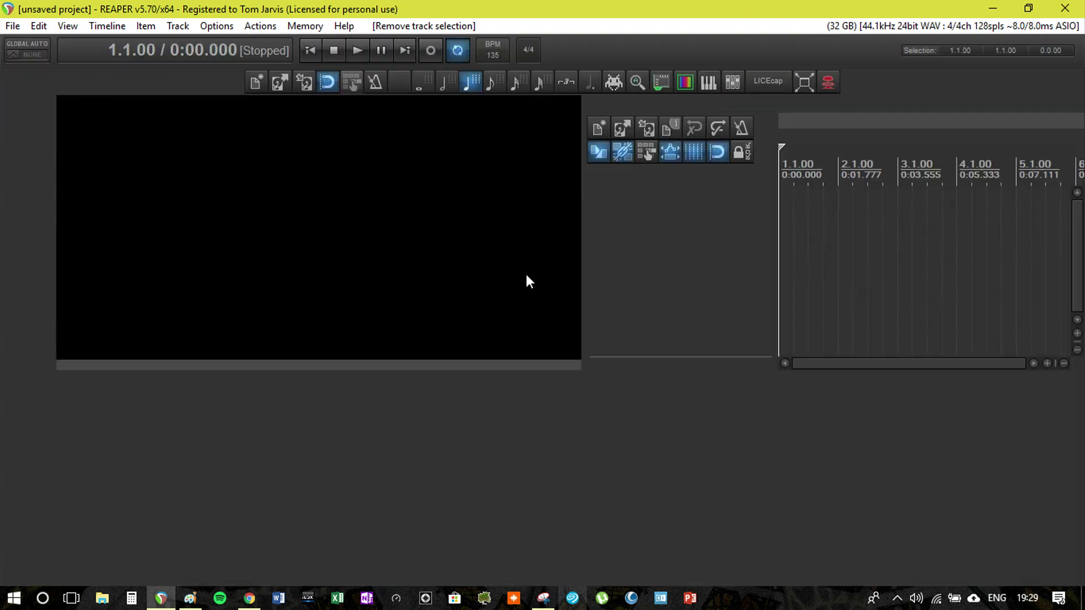
{"action": "key", "text": "ctrl+3"}
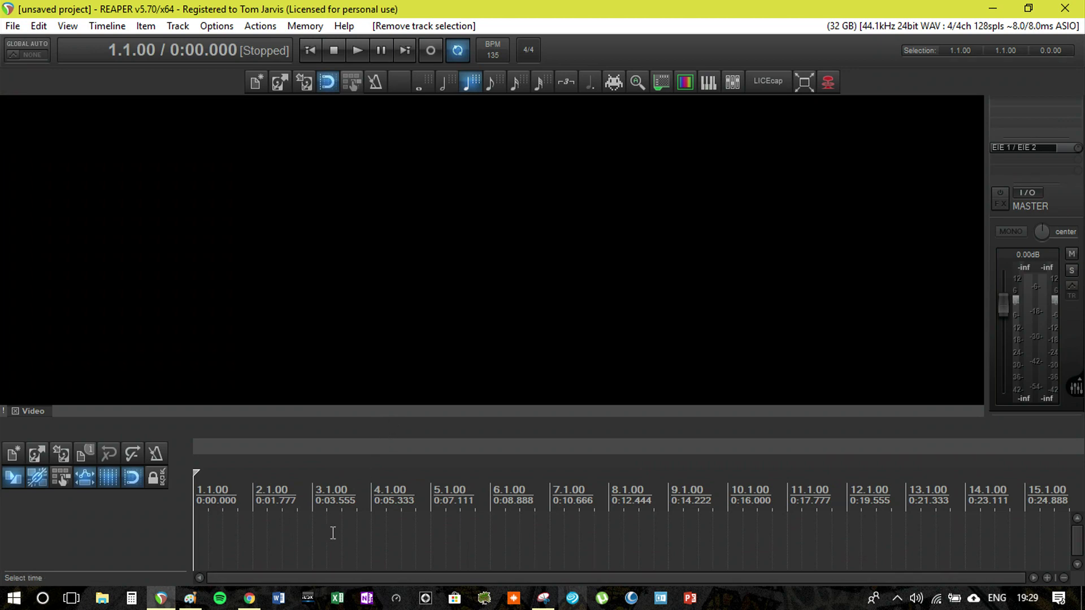
{"action": "key", "text": "ctrl+4"}
{"action": "key", "text": "ctrl+5"}
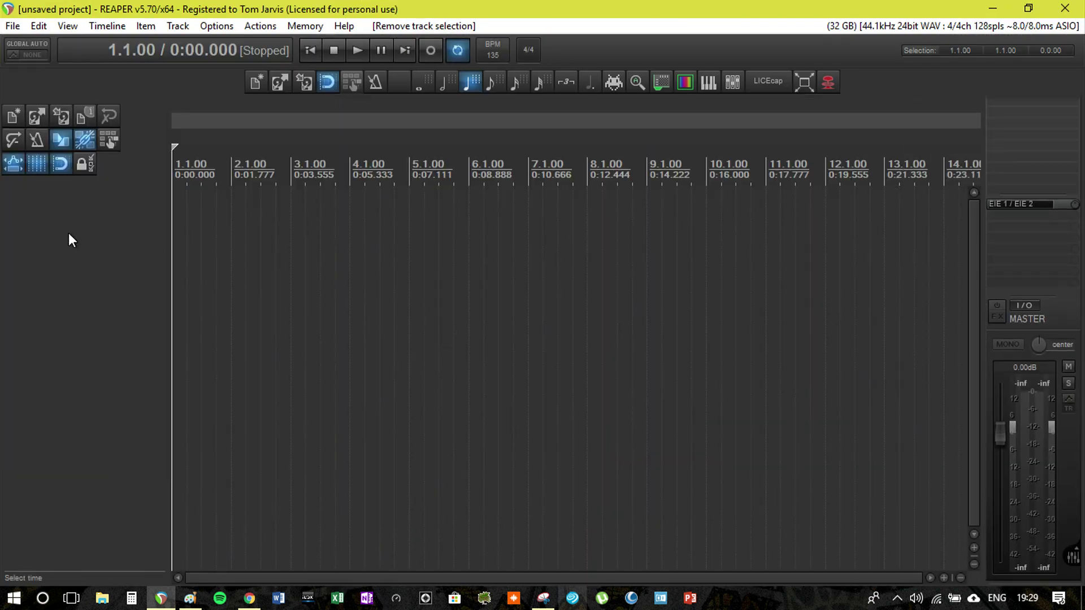
- Add three empty tracks from the track control panel, then show the Options > Themes list
{"action": "double_click", "coordinate": [102, 326]}
{"action": "double_click", "coordinate": [102, 326]}
{"action": "double_click", "coordinate": [106, 329]}
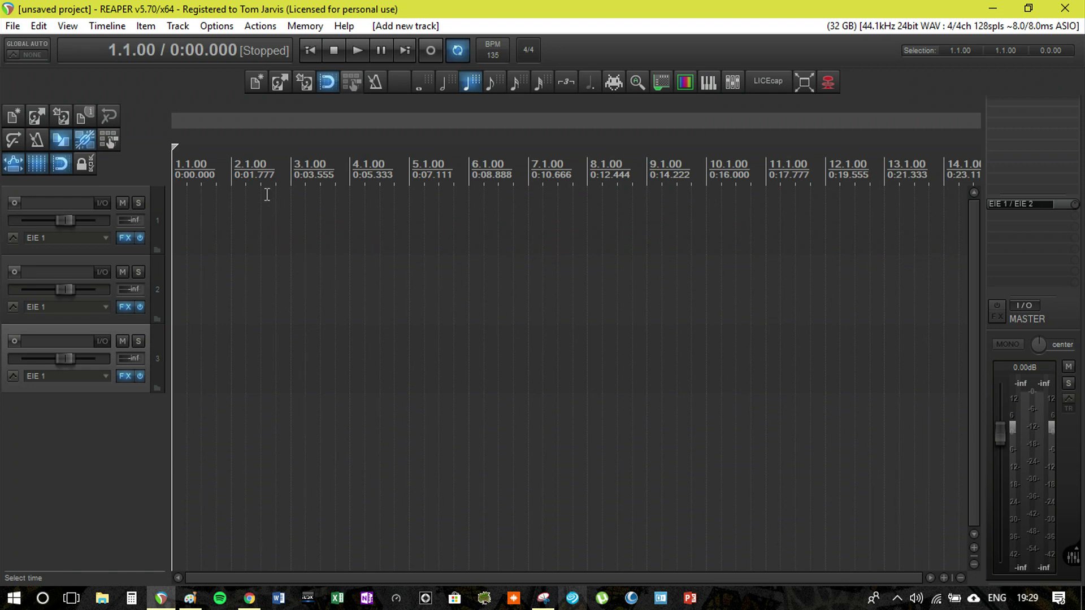
{"action": "left_click", "coordinate": [215, 26]}
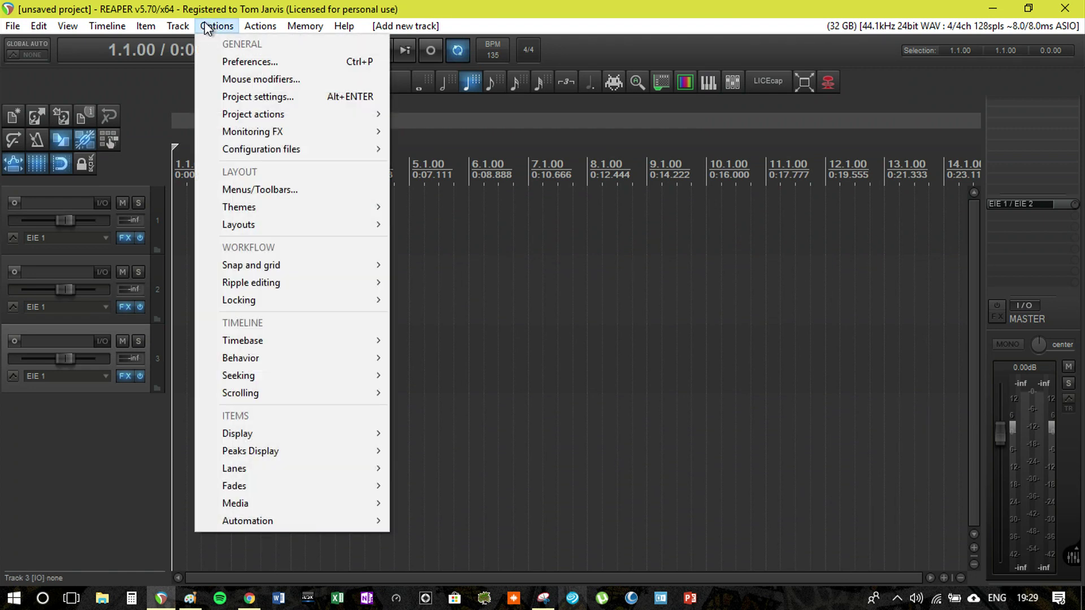
{"action": "mouse_move", "coordinate": [374, 212]}
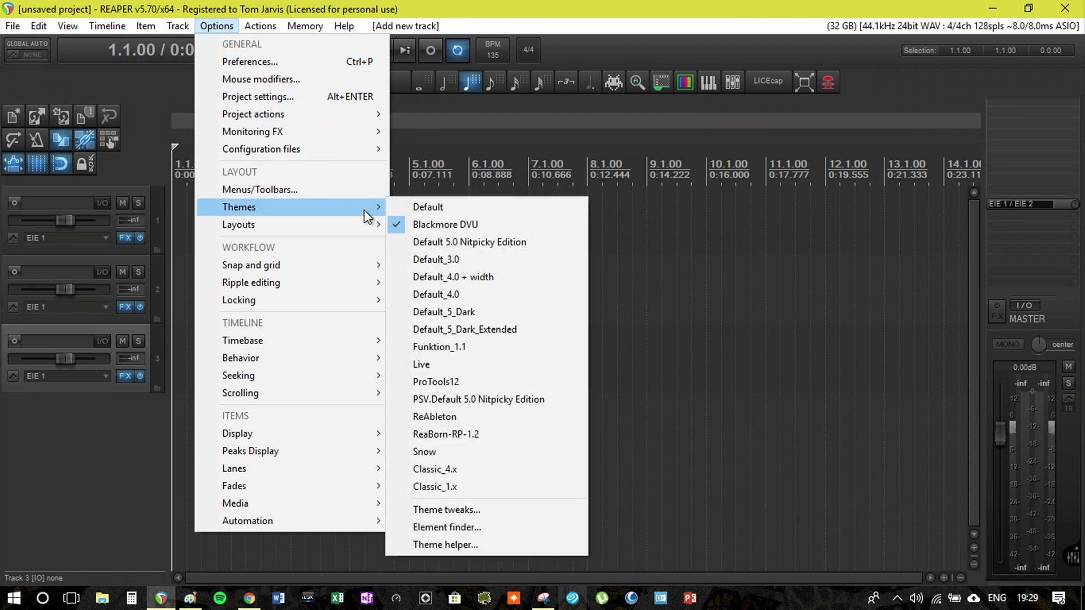
- Apply the Default_3.0 theme and delete track 3, confirming the removal
{"action": "left_click", "coordinate": [479, 258]}
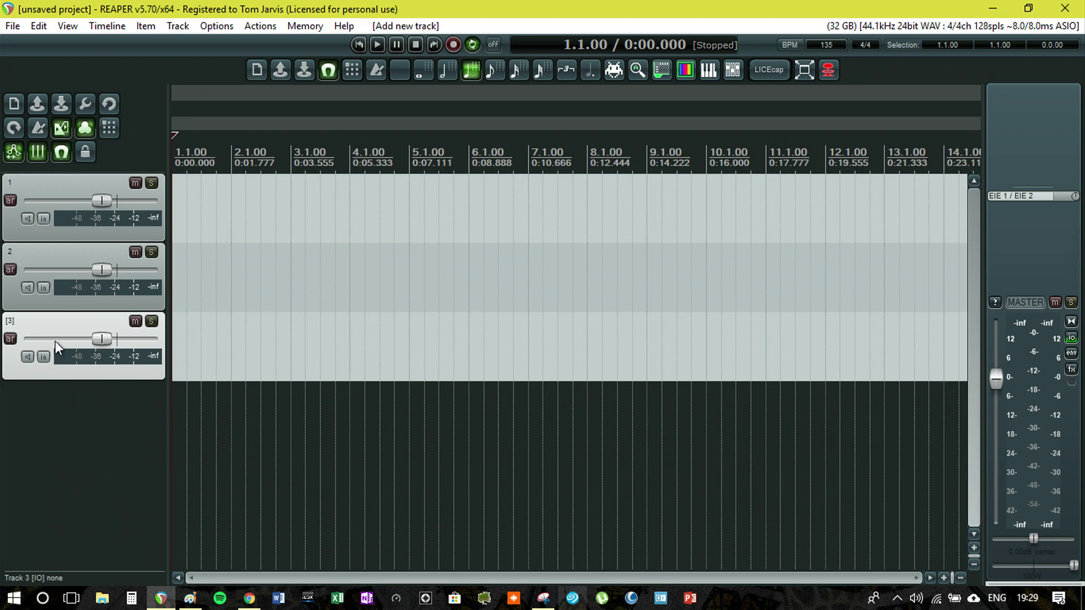
{"action": "key", "text": "Delete"}
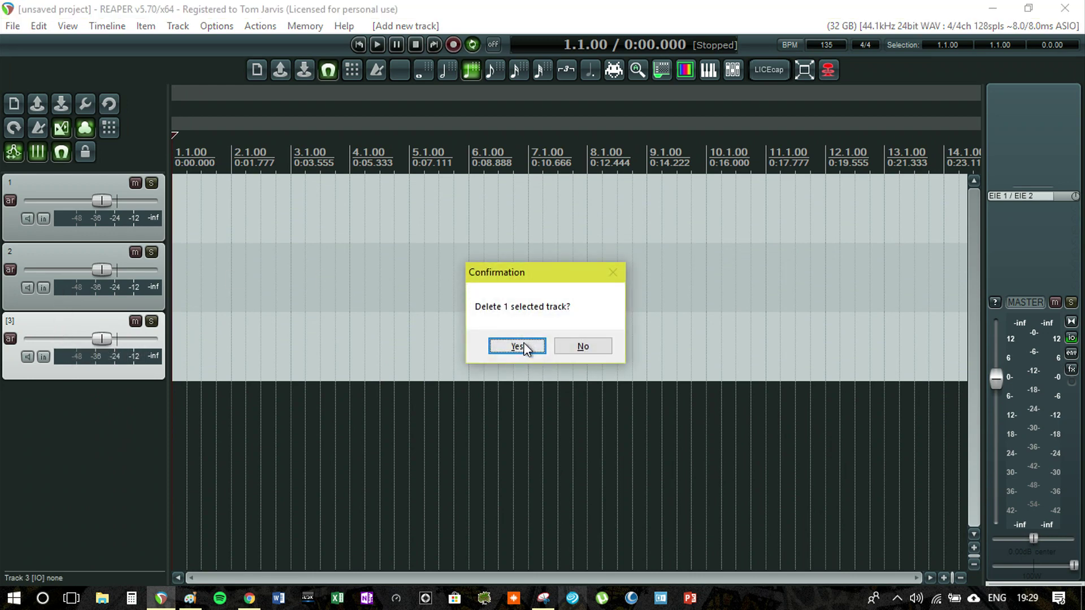
{"action": "left_click", "coordinate": [523, 342]}
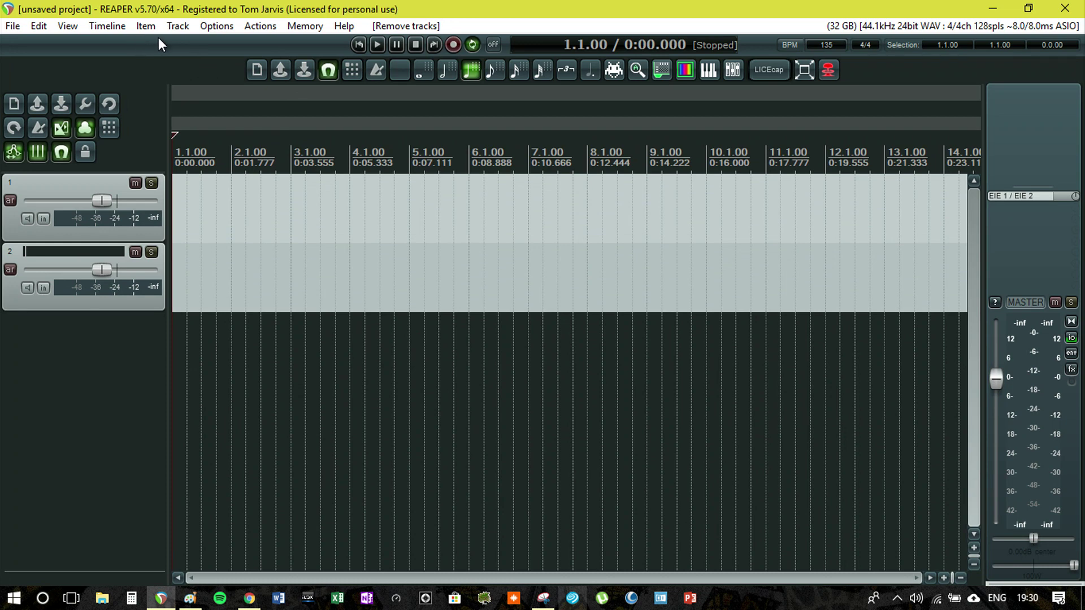
- Choose Default_4.0 from the Options > Themes list
{"action": "left_click", "coordinate": [216, 26]}
{"action": "mouse_move", "coordinate": [283, 210]}
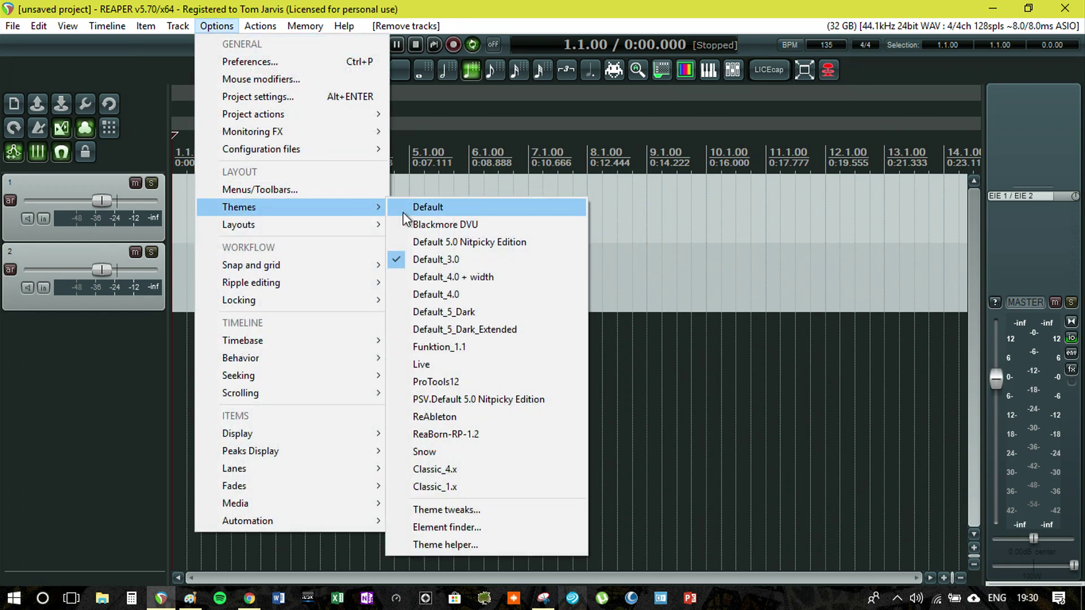
{"action": "left_click", "coordinate": [463, 300]}
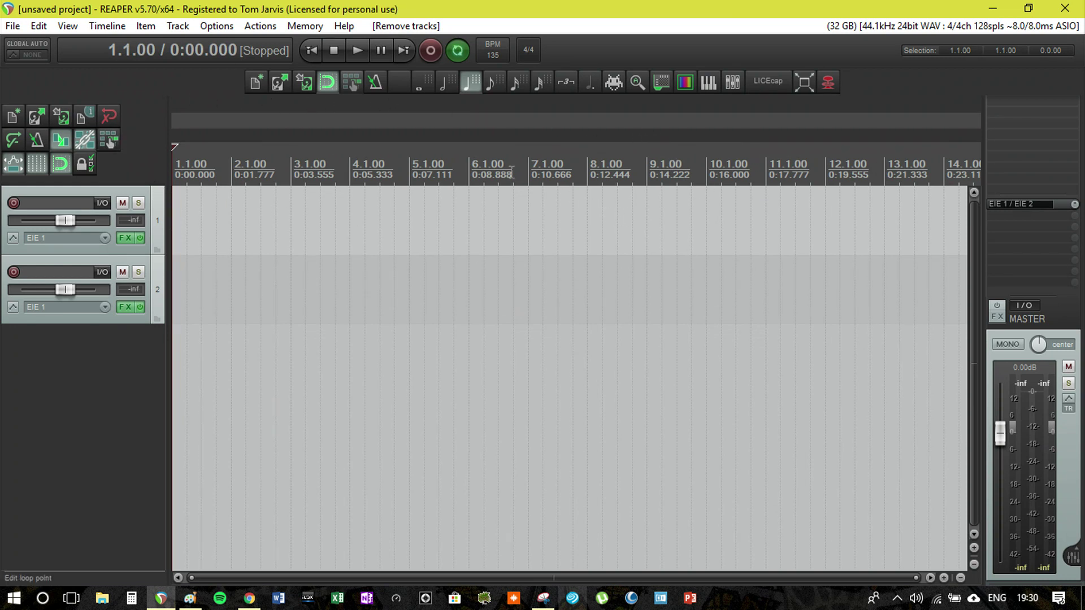
- Pick Default_5_Dark from the list of installed themes
{"action": "left_click", "coordinate": [221, 25]}
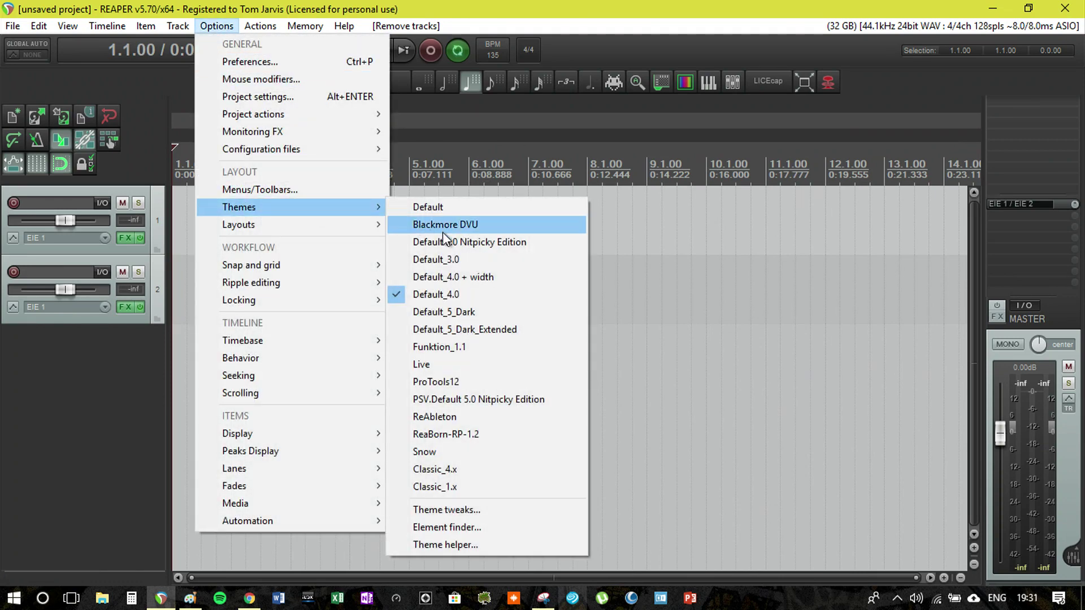
{"action": "left_click", "coordinate": [489, 313]}
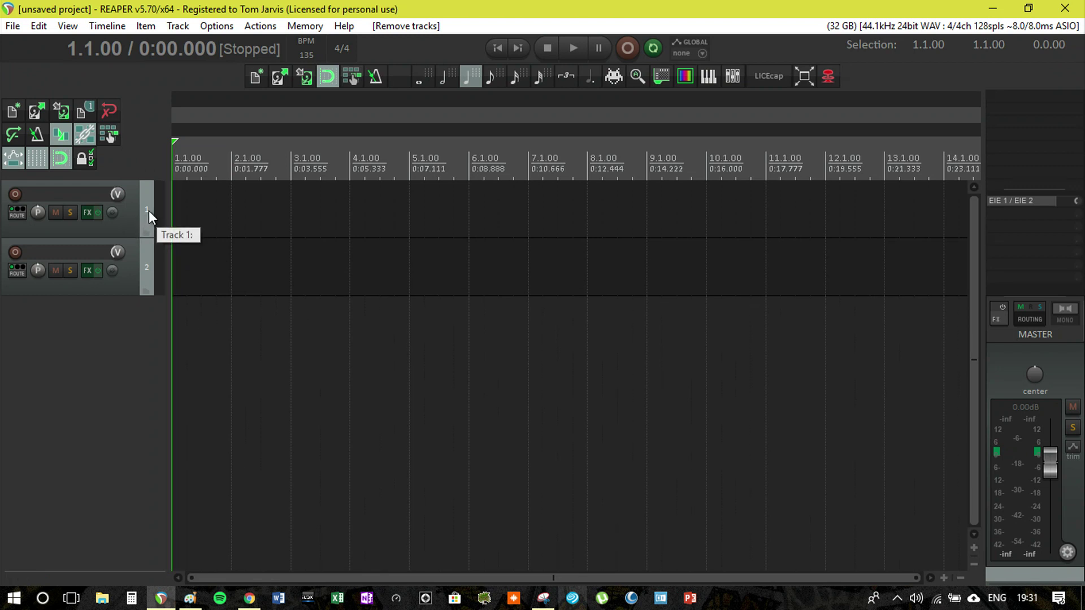
- Apply Default_5_Dark_Extended, then reopen the themes list to confirm it is current
{"action": "left_click", "coordinate": [220, 27]}
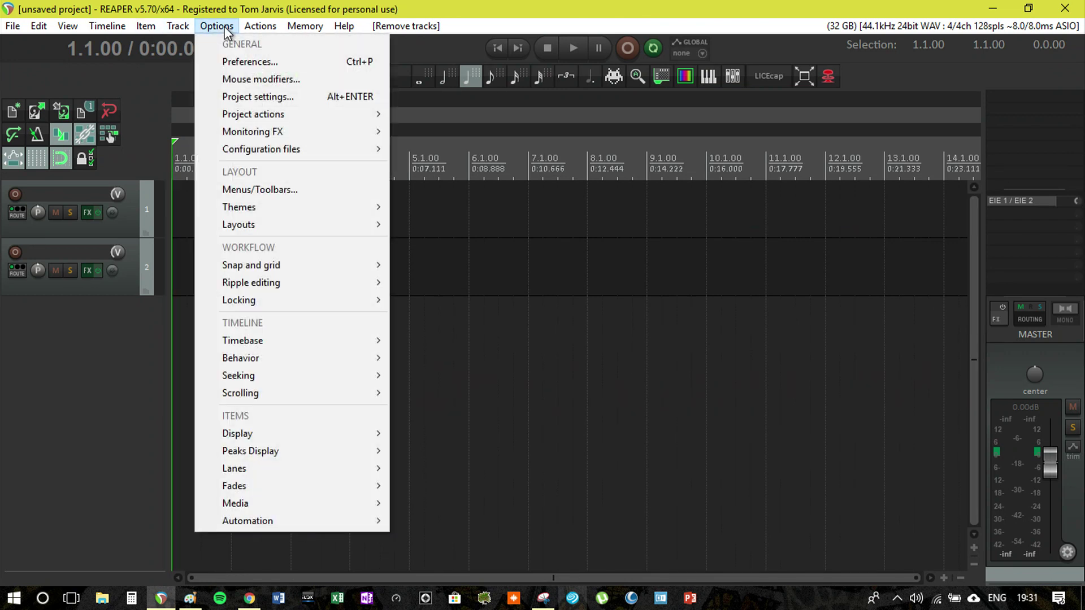
{"action": "mouse_move", "coordinate": [331, 209]}
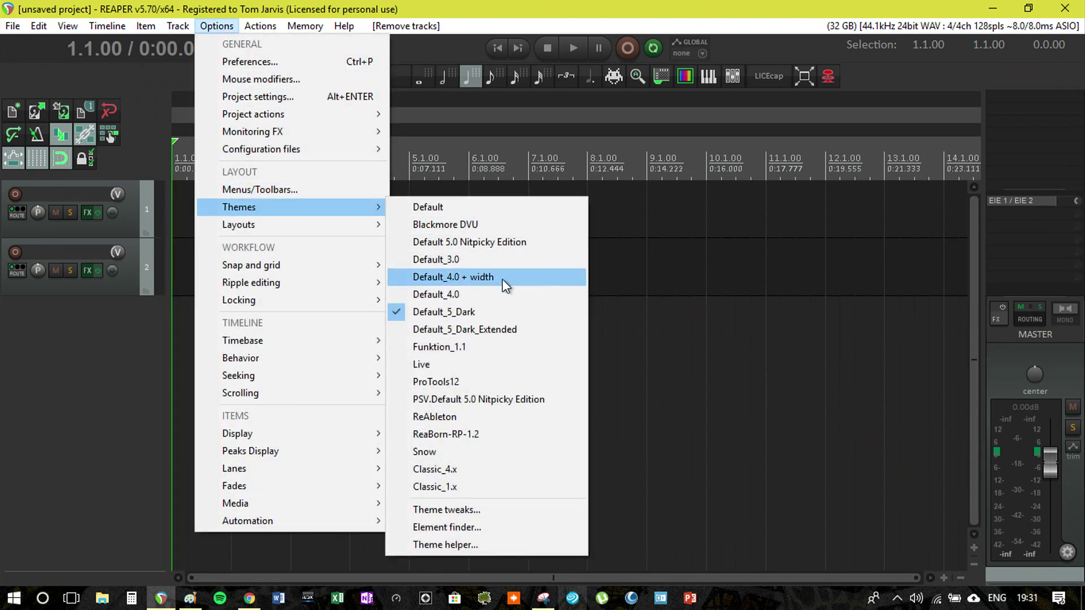
{"action": "left_click", "coordinate": [514, 330]}
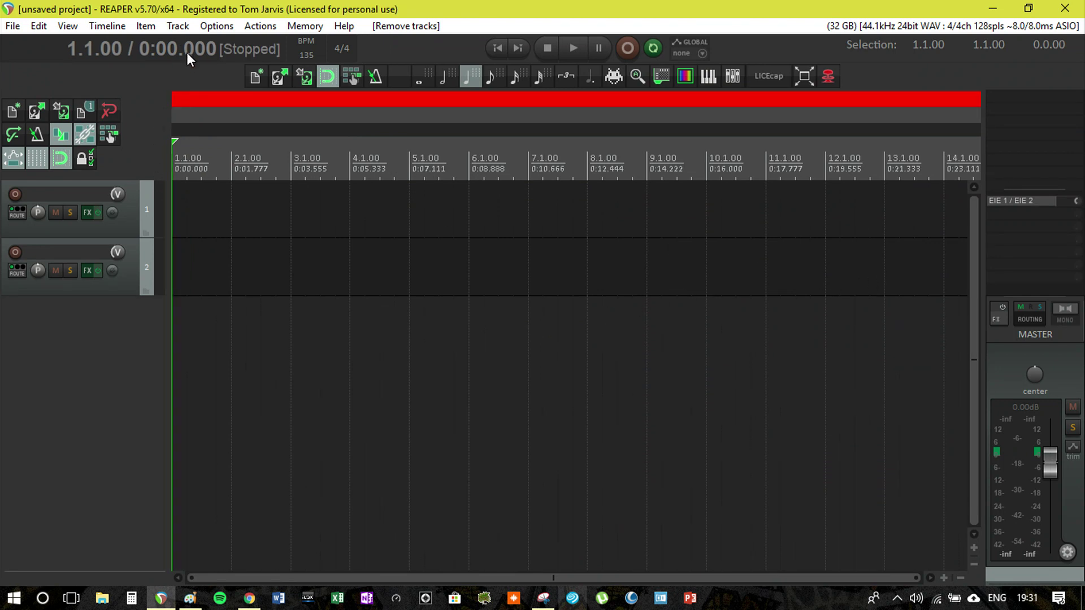
{"action": "left_click", "coordinate": [207, 27]}
{"action": "mouse_move", "coordinate": [279, 209]}
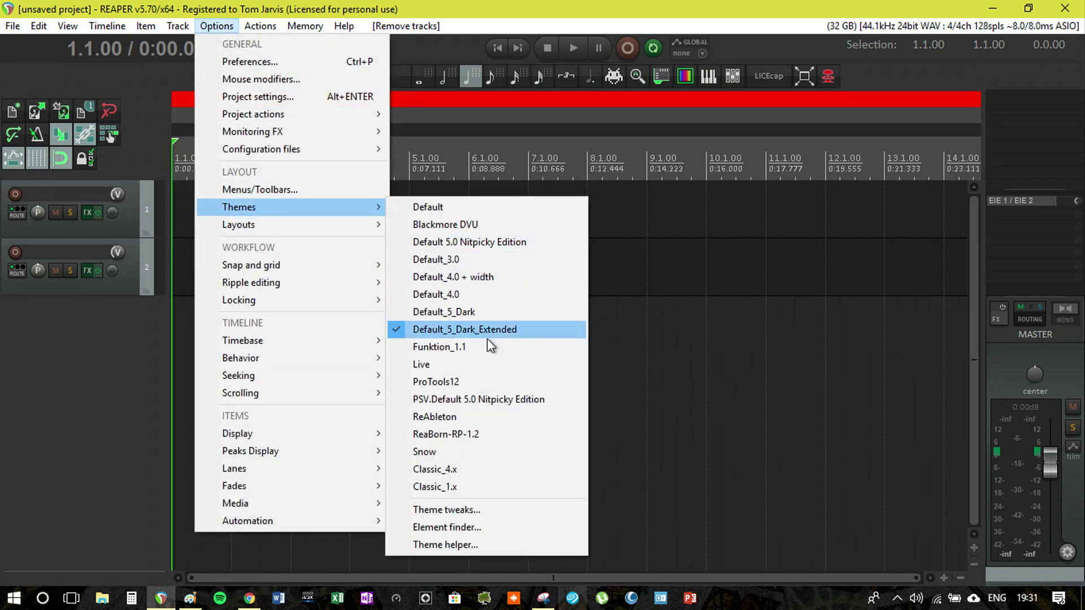
{"action": "left_click", "coordinate": [491, 347]}
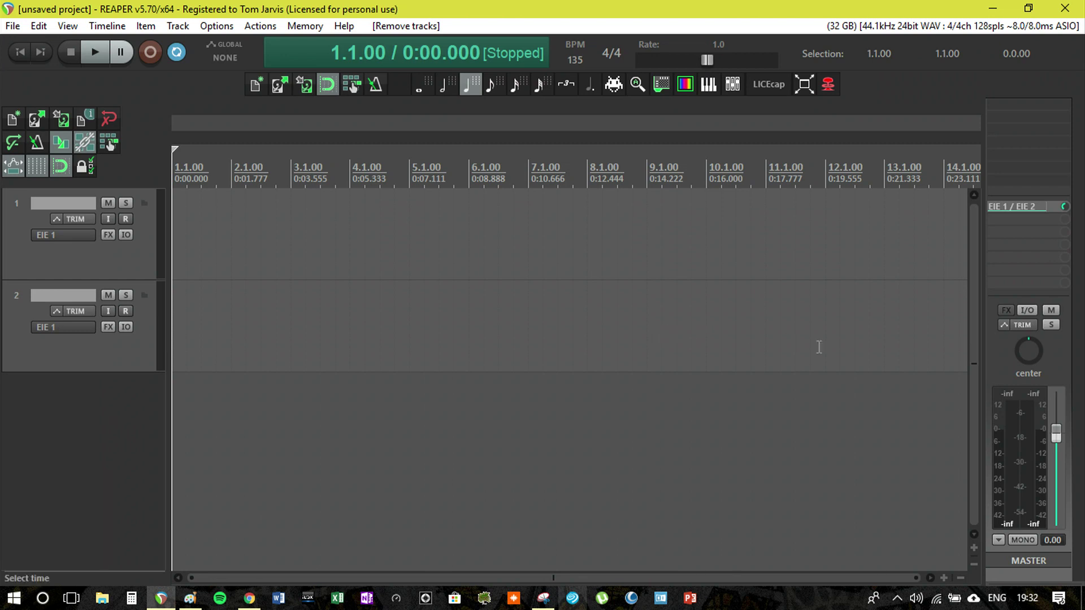
{"action": "mouse_move", "coordinate": [1032, 358]}
{"action": "left_mouse_down"}
{"action": "mouse_move", "coordinate": [1032, 340]}
{"action": "mouse_move", "coordinate": [1026, 370]}
{"action": "left_mouse_up"}
{"action": "left_click", "coordinate": [1020, 391]}
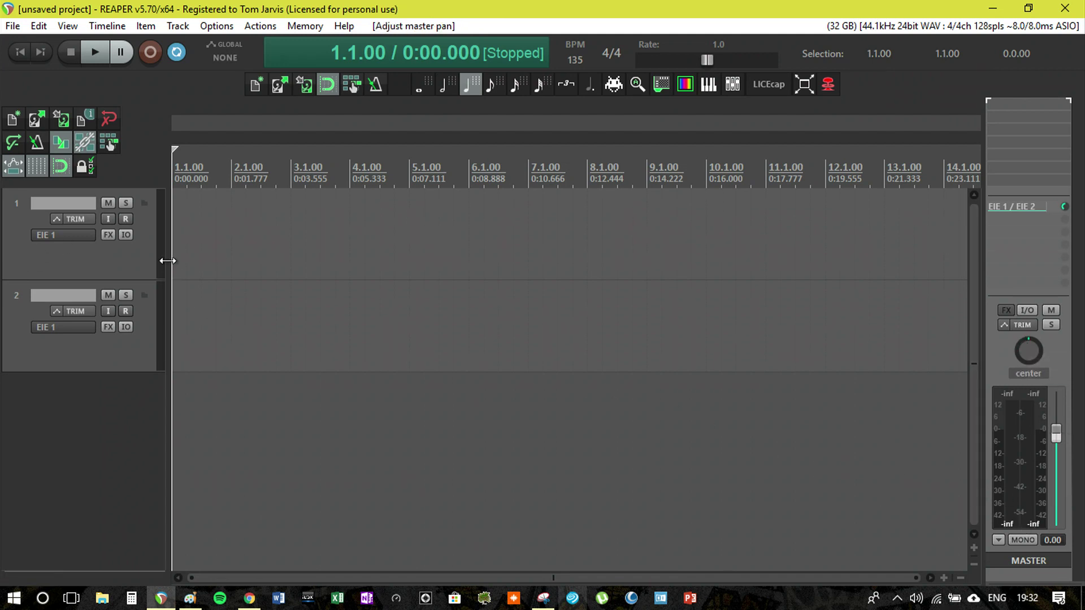
{"action": "left_click_drag", "start_coordinate": [164, 259], "coordinate": [238, 260]}
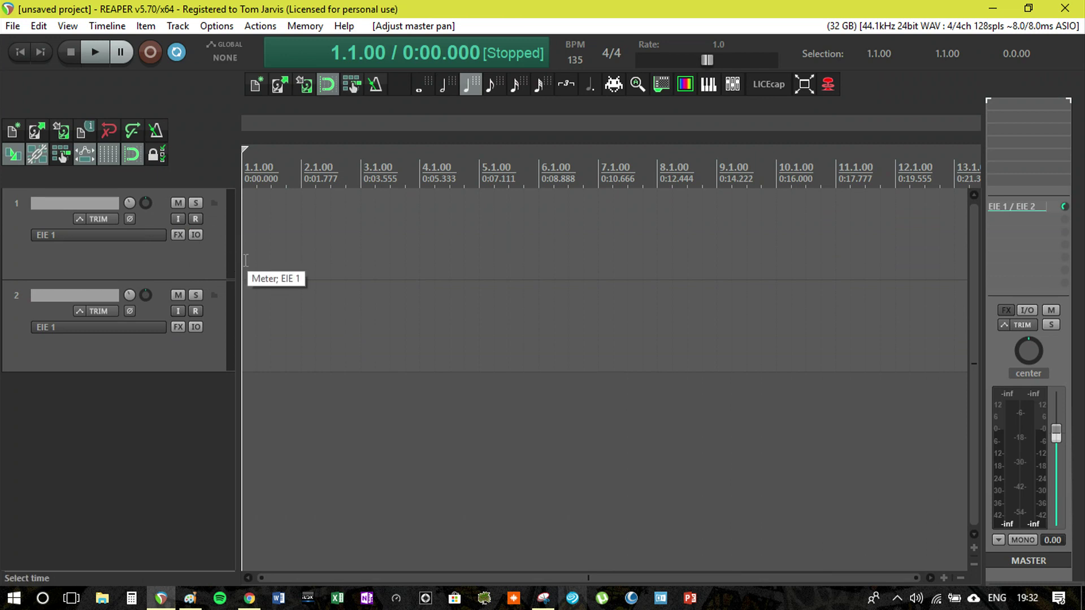
{"action": "left_click_drag", "start_coordinate": [234, 260], "coordinate": [169, 256]}
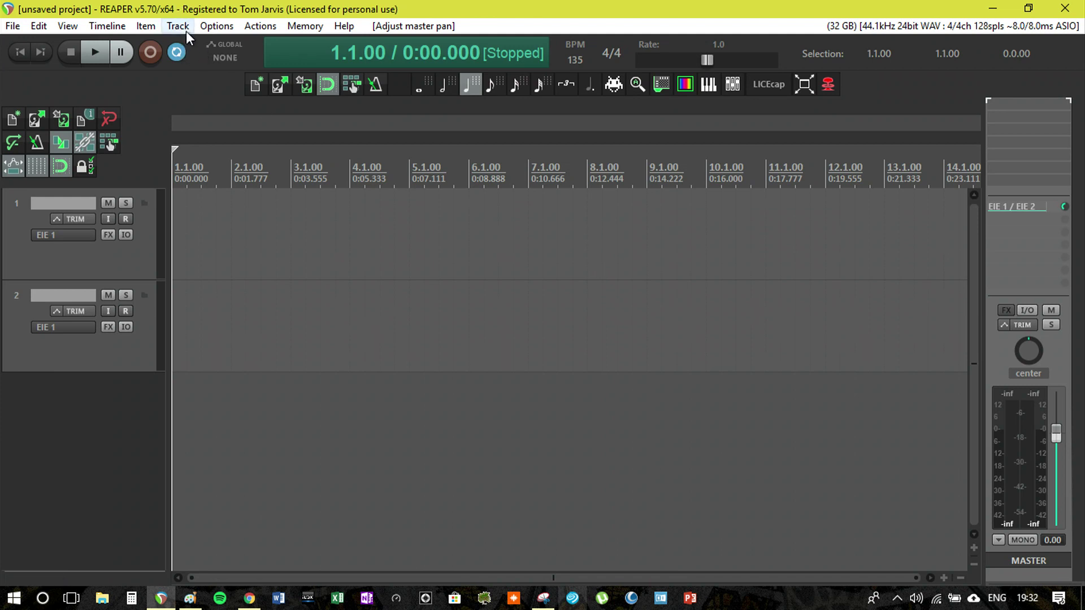
- Apply the Live theme from Options > Themes
{"action": "left_click", "coordinate": [215, 26]}
{"action": "mouse_move", "coordinate": [304, 209]}
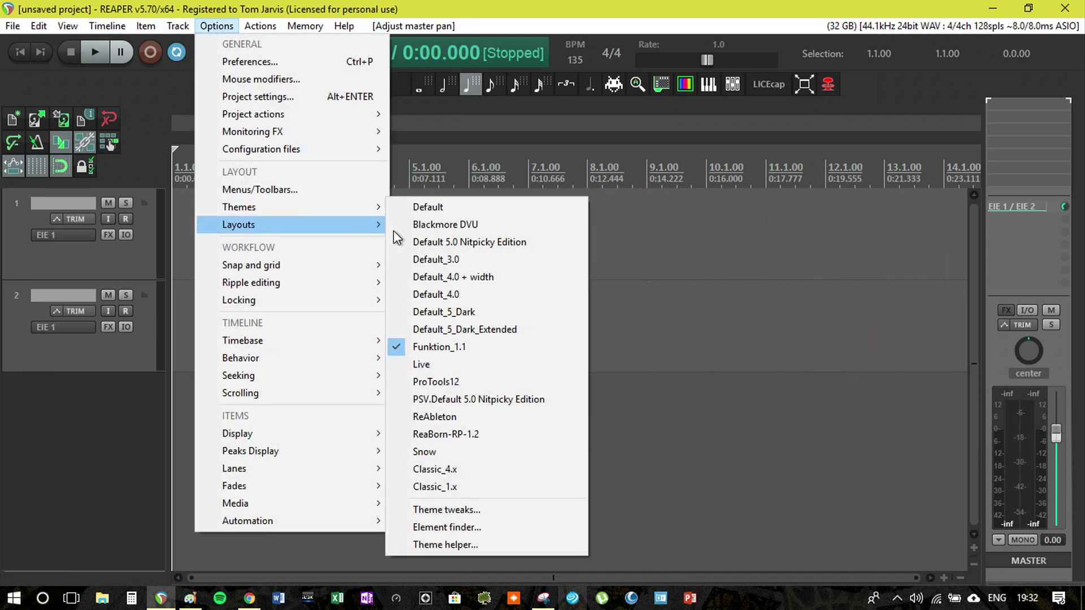
{"action": "left_click", "coordinate": [460, 366]}
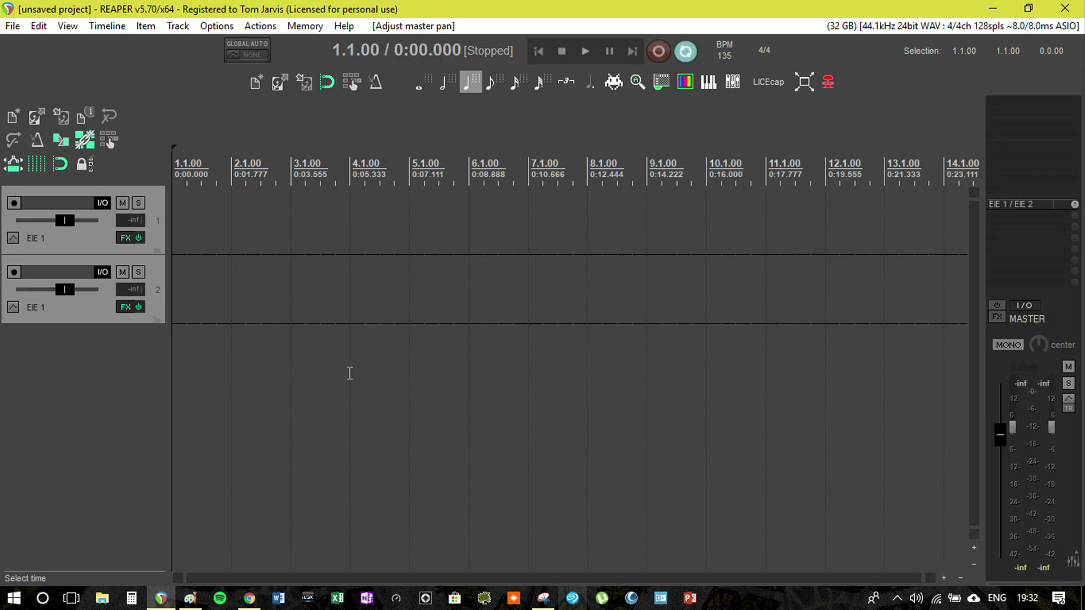
- Insert an empty MIDI item on track 2 and paste copies end to end through bar 6
{"action": "right_click", "coordinate": [103, 307]}
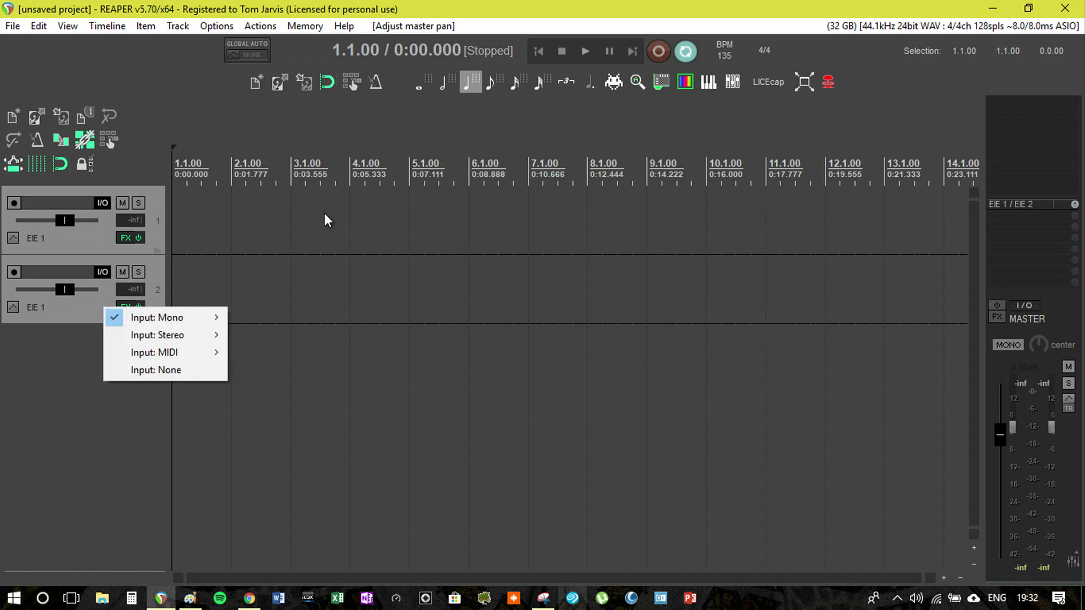
{"action": "right_click", "coordinate": [287, 210]}
{"action": "mouse_move", "coordinate": [374, 226]}
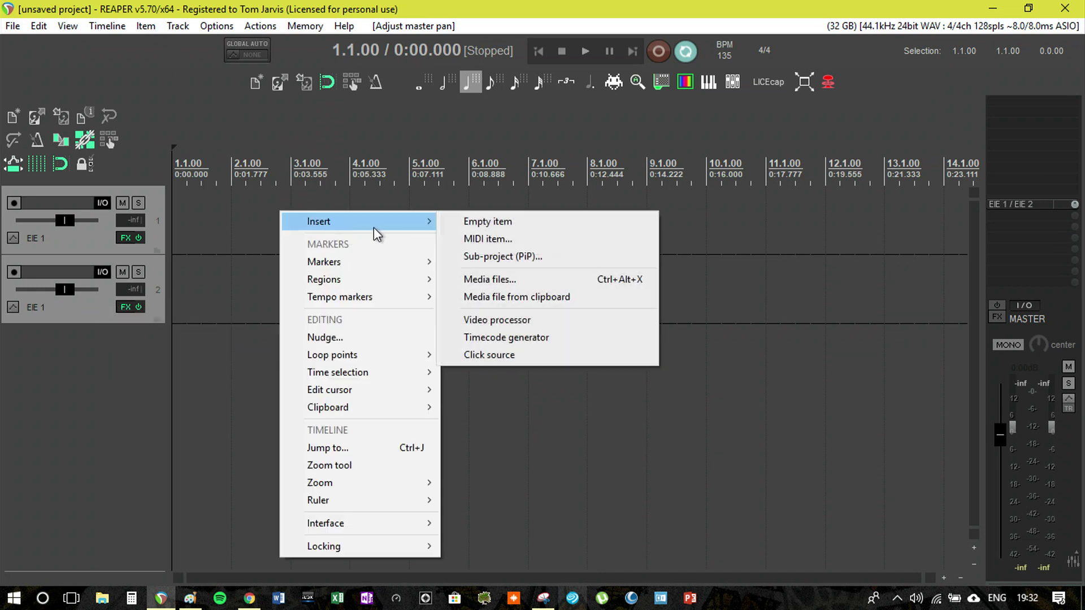
{"action": "left_click", "coordinate": [514, 242]}
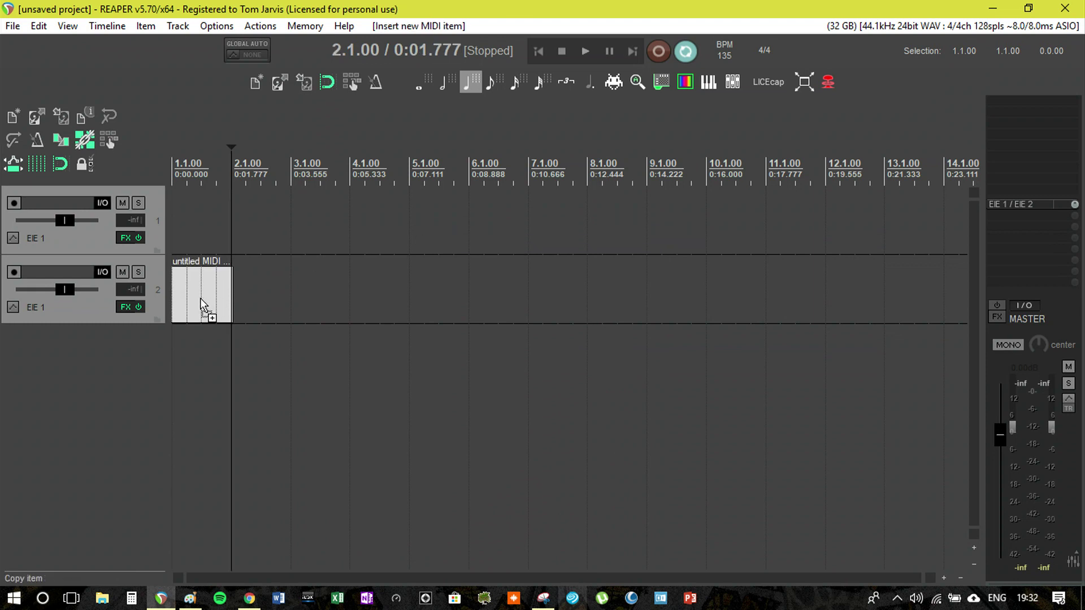
{"action": "key", "text": "ctrl+c"}
{"action": "key", "text": "ctrl+v"}
{"action": "key", "text": "ctrl+v"}
{"action": "key", "text": "ctrl+v"}
{"action": "key", "text": "ctrl+v"}
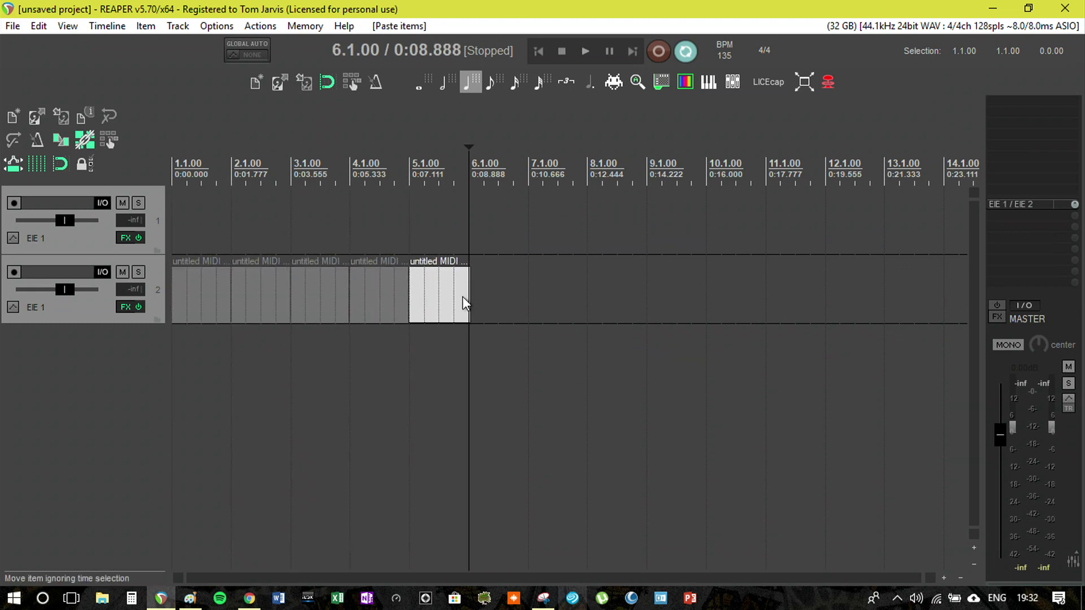
{"action": "left_click", "coordinate": [159, 275]}
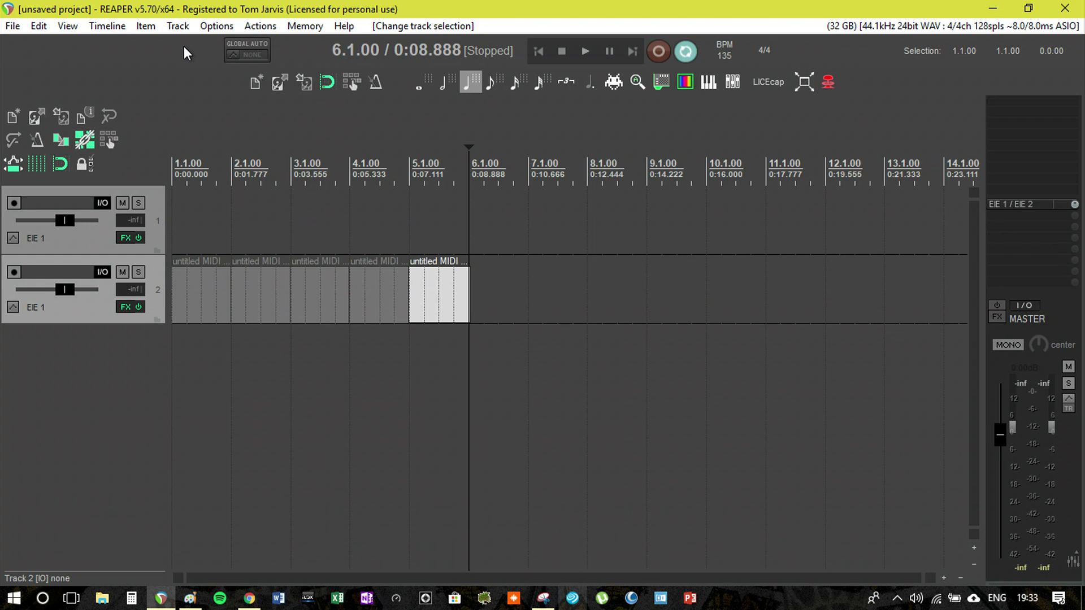
- Choose ProTools12 from the Options > Themes list
{"action": "left_click", "coordinate": [215, 28]}
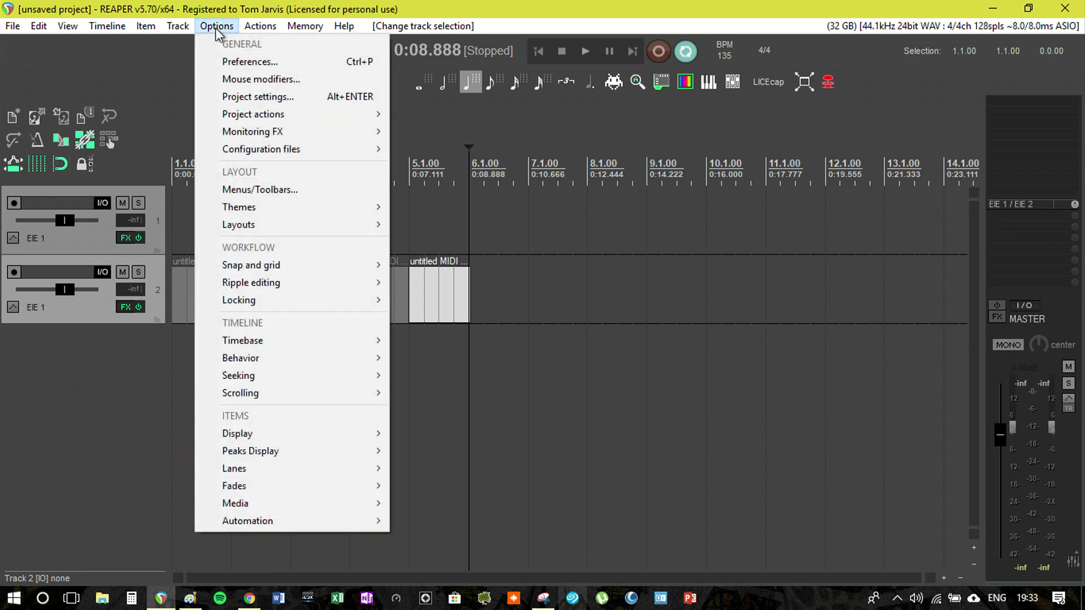
{"action": "mouse_move", "coordinate": [305, 211]}
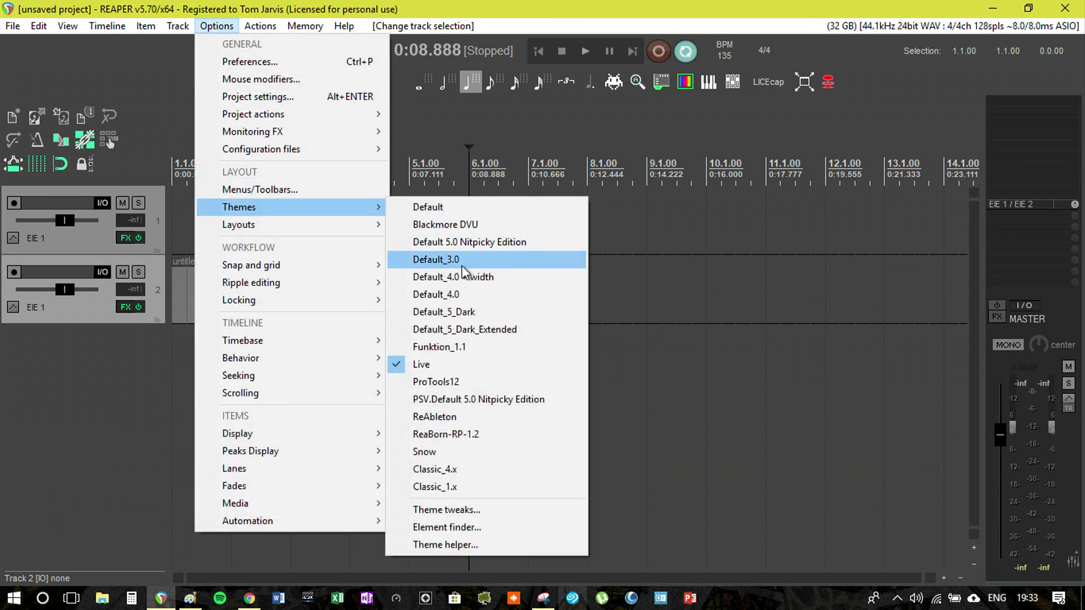
{"action": "left_click", "coordinate": [482, 381]}
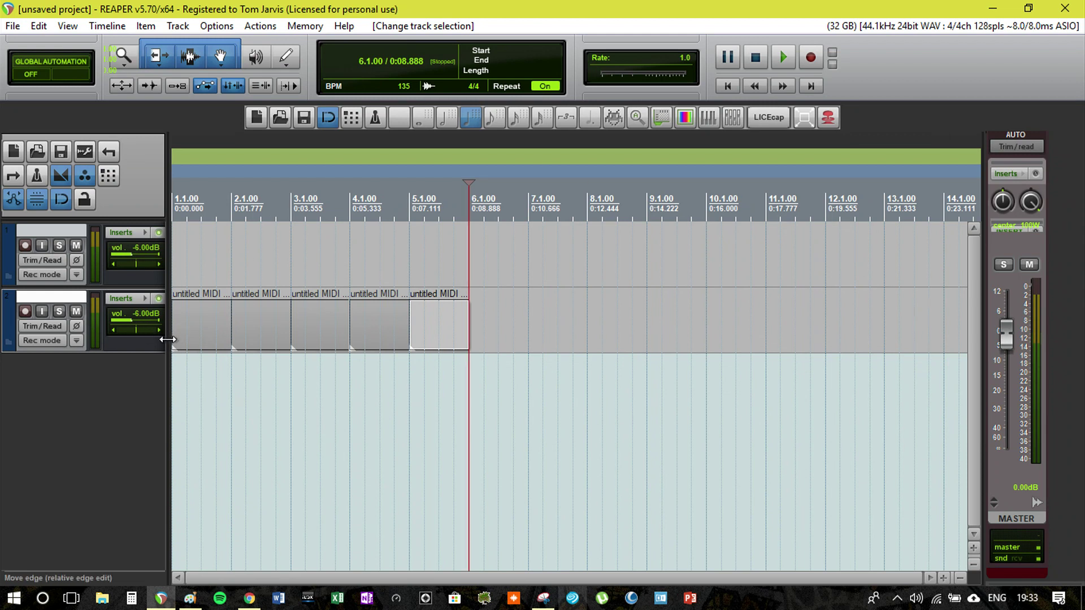
- Widen the track control panels to reveal their meters and narrow the master mixer to enlarge the arrange view
{"action": "left_click_drag", "start_coordinate": [168, 339], "coordinate": [219, 341]}
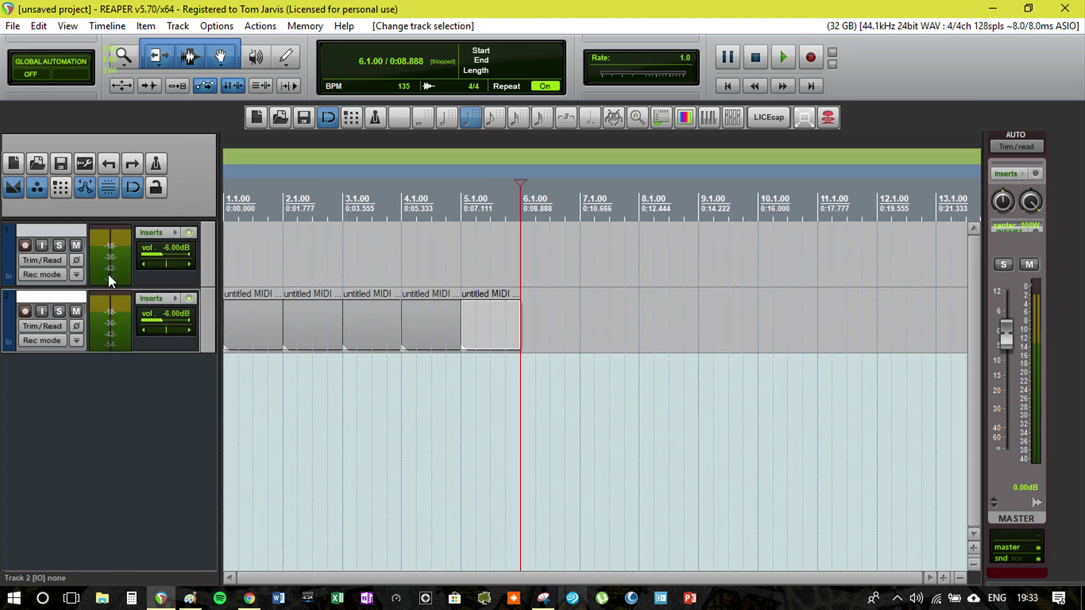
{"action": "left_click_drag", "start_coordinate": [988, 368], "coordinate": [1022, 368]}
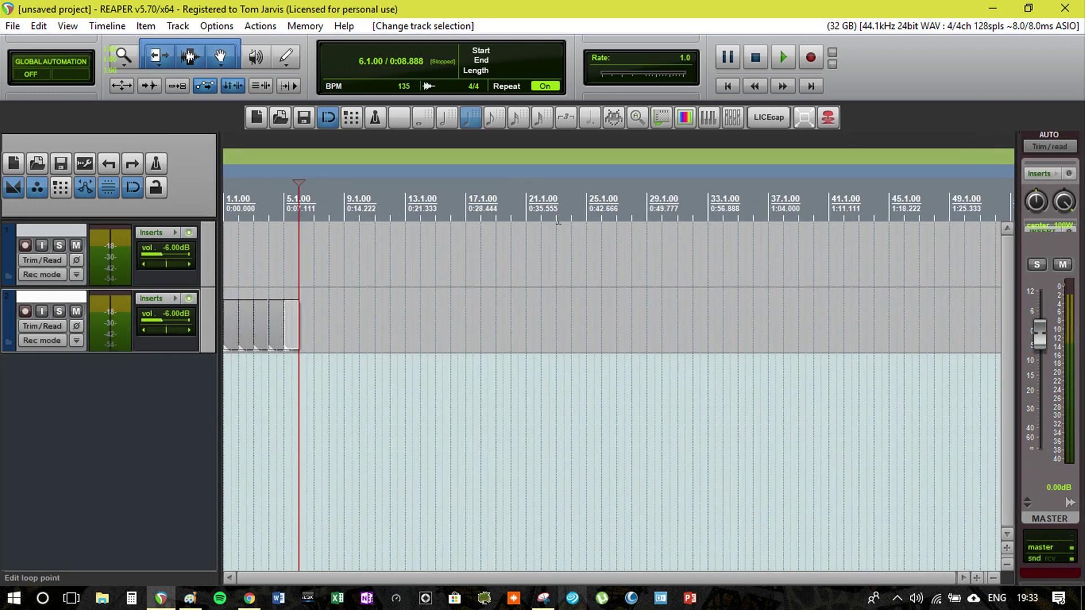
{"action": "scroll", "coordinate": [197, 170], "scroll_direction": "down", "scroll_amount": 4}
{"action": "scroll", "coordinate": [195, 164], "scroll_direction": "up", "scroll_amount": 3}
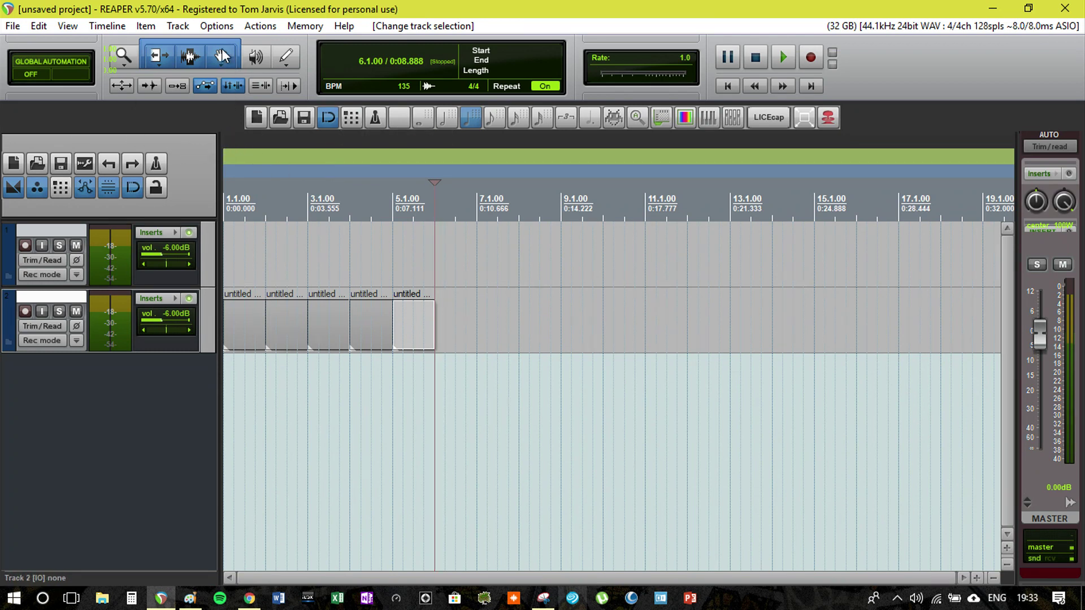
- Apply the dark PSV.Default 5.0 Nitpicky Edition theme from the Options > Themes menu
{"action": "left_click", "coordinate": [217, 26]}
{"action": "mouse_move", "coordinate": [296, 205]}
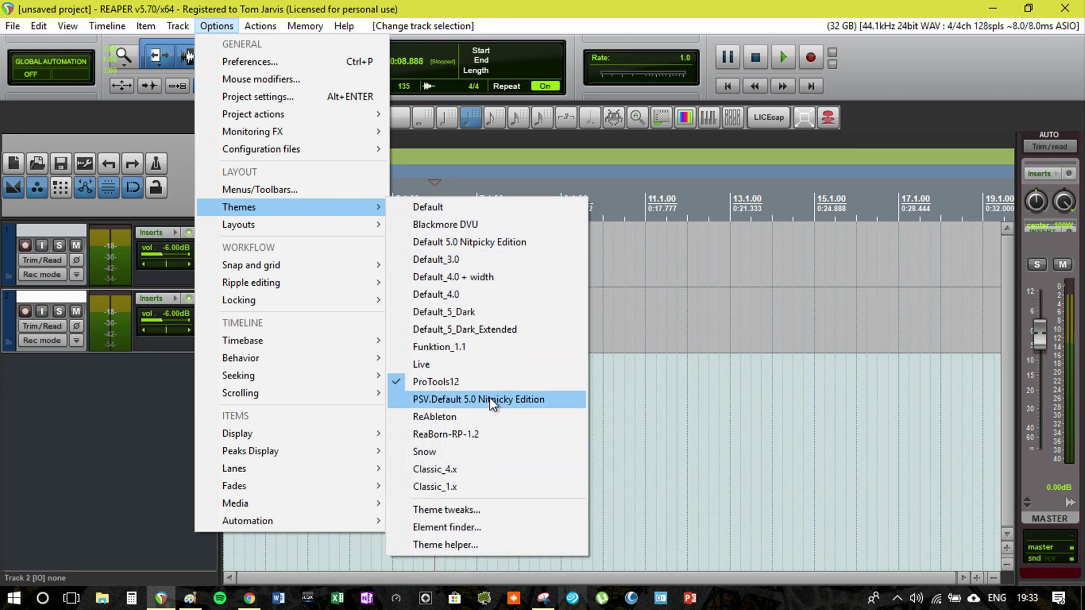
{"action": "left_click", "coordinate": [547, 403]}
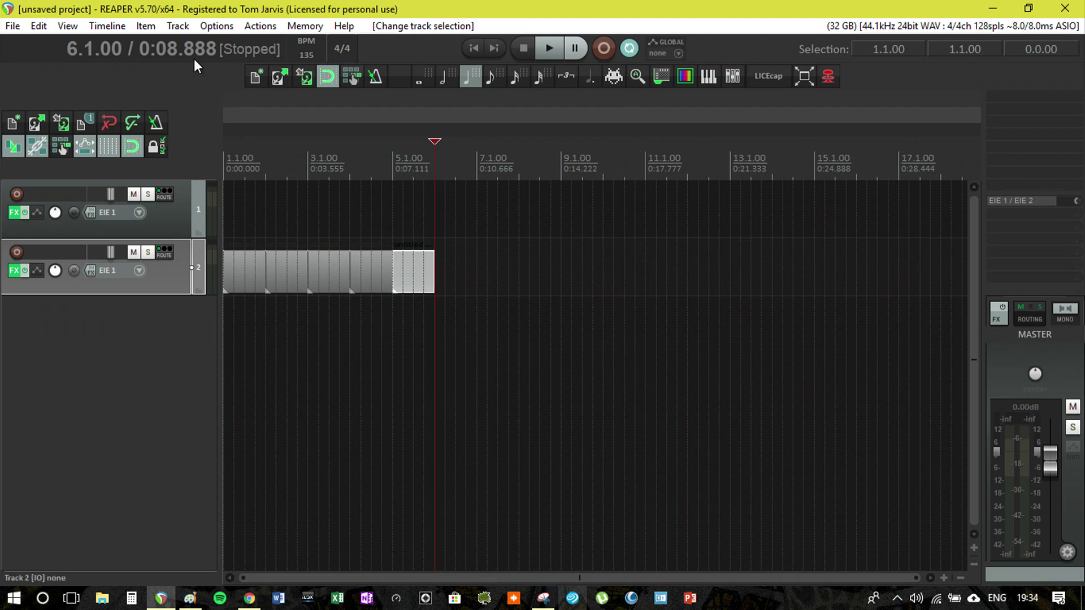
- Apply the flat mid-grey ReAbleton theme from the Options > Themes menu
{"action": "left_click", "coordinate": [217, 26]}
{"action": "mouse_move", "coordinate": [284, 203]}
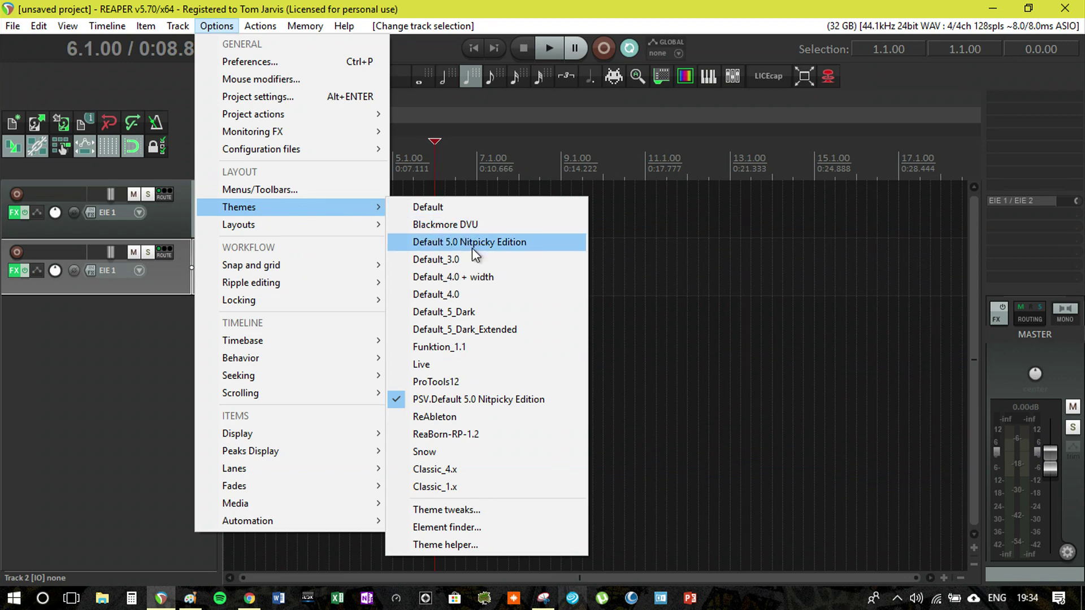
{"action": "left_click", "coordinate": [493, 415]}
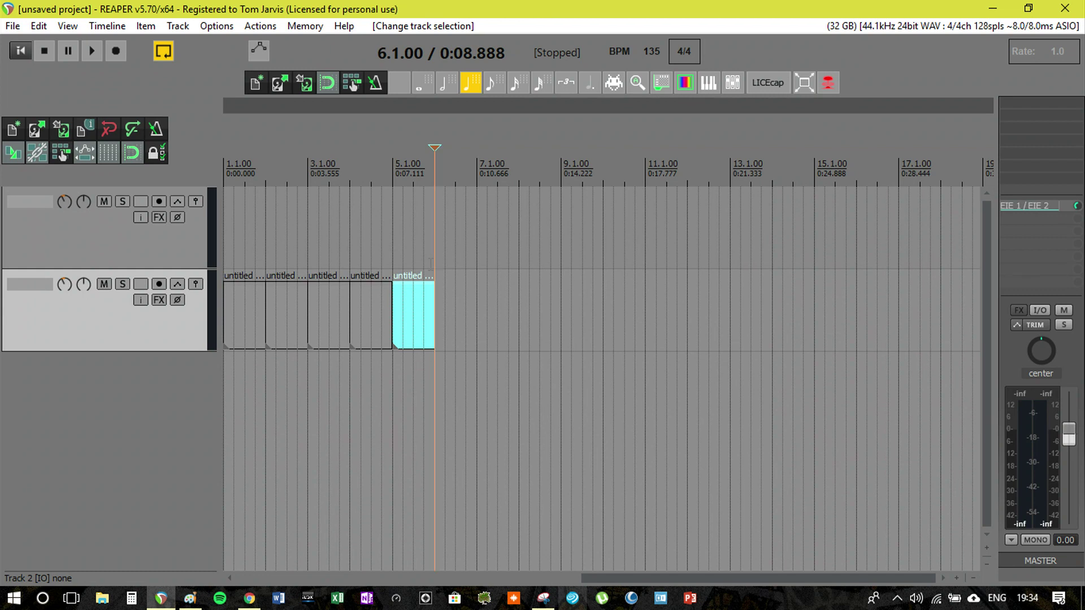
- Apply the ReaBorn-RP-1.2 theme with its orange timeline from Options > Themes
{"action": "left_click", "coordinate": [206, 29]}
{"action": "mouse_move", "coordinate": [296, 211]}
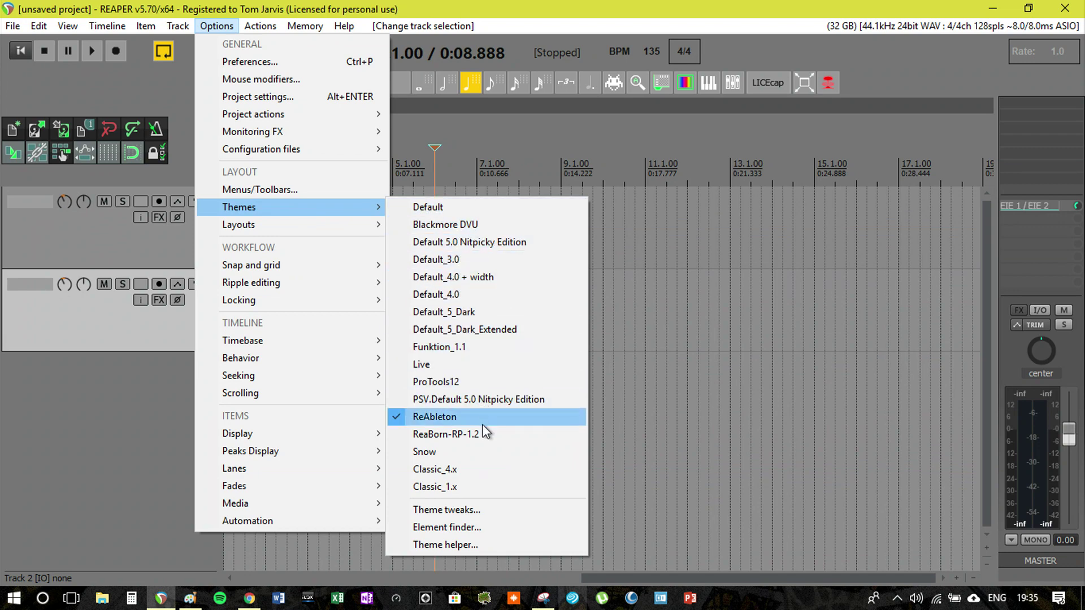
{"action": "left_click", "coordinate": [446, 434]}
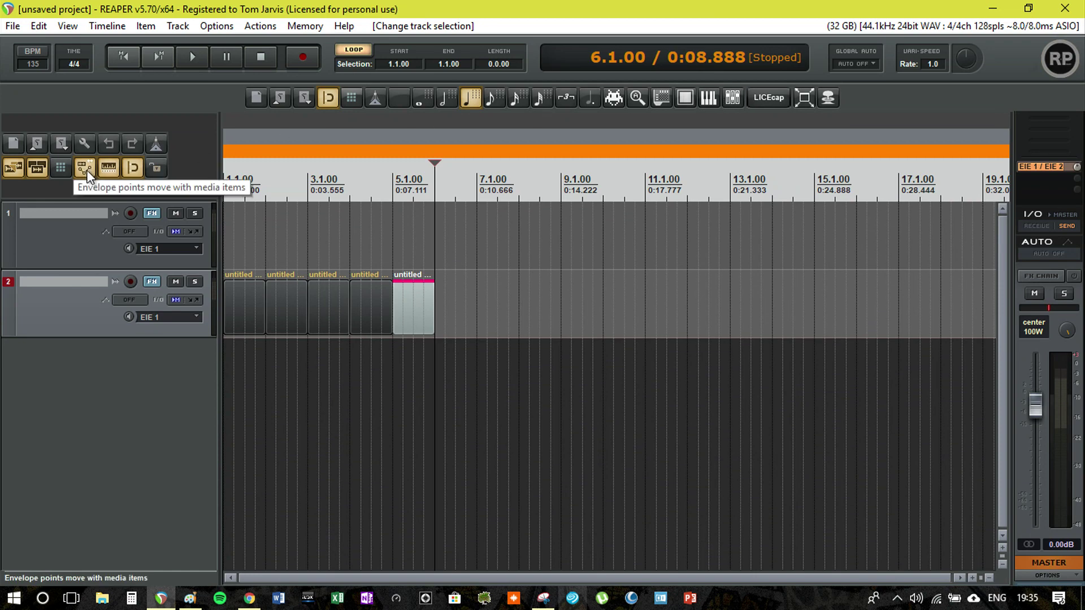
- Apply the light Snow theme from the Options > Themes menu
{"action": "left_click", "coordinate": [217, 26]}
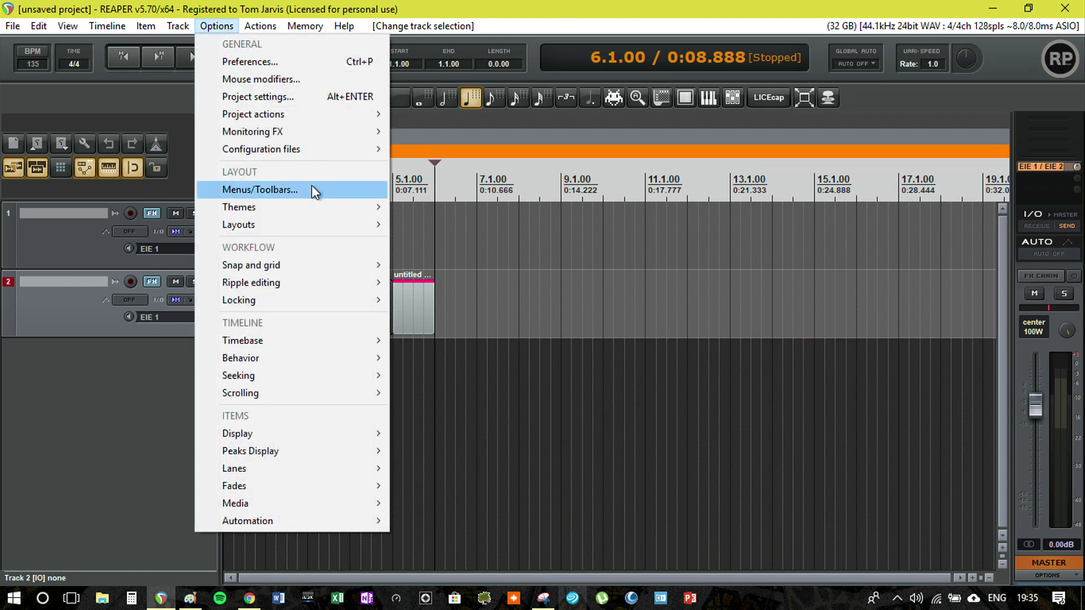
{"action": "mouse_move", "coordinate": [311, 202]}
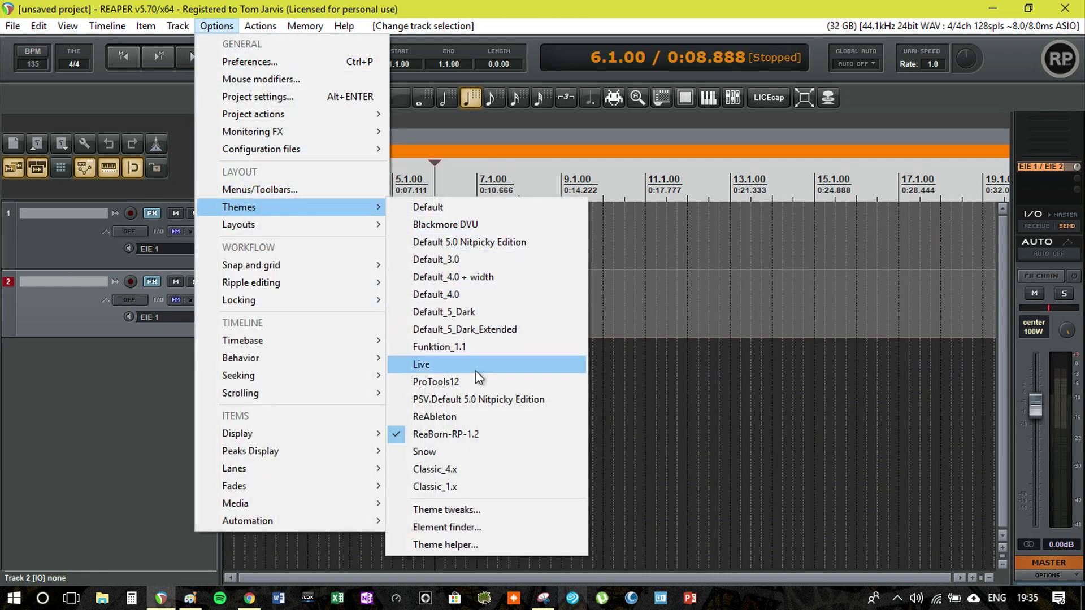
{"action": "left_click", "coordinate": [479, 450]}
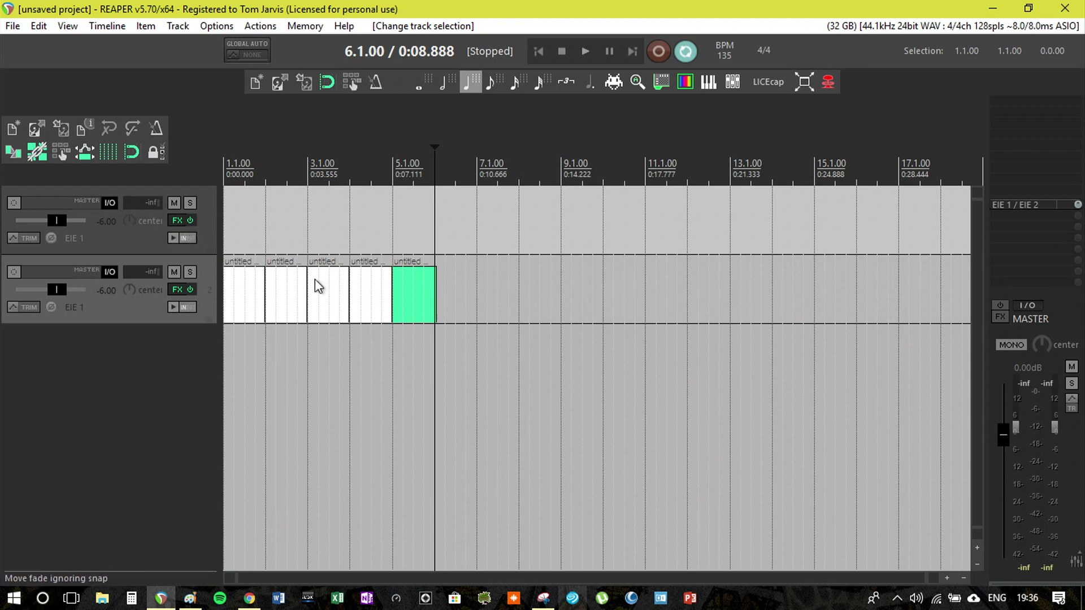
- Delete the MIDI items from bar 2 to bar 5 and trim the remaining item to one bar
{"action": "scroll", "coordinate": [452, 285], "scroll_direction": "up", "scroll_amount": 3}
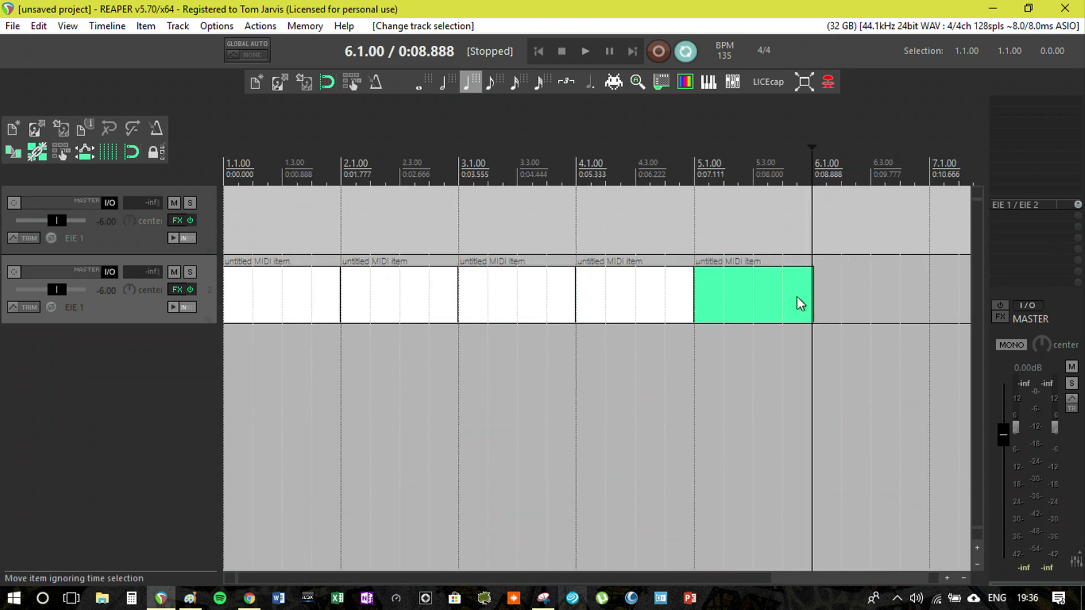
{"action": "left_click_drag", "start_coordinate": [895, 292], "coordinate": [412, 290]}
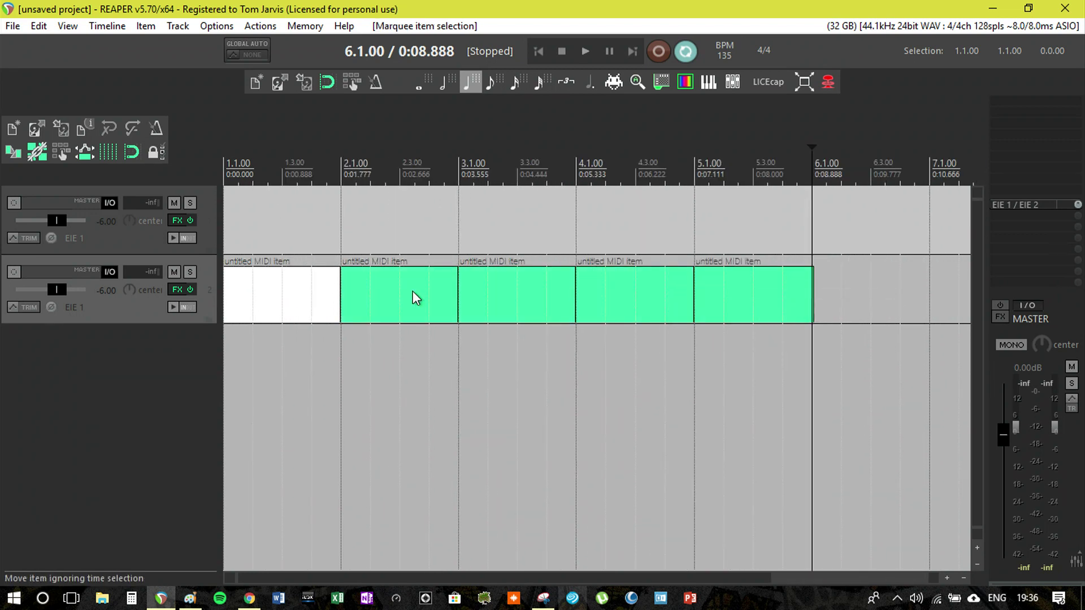
{"action": "key", "text": "Delete"}
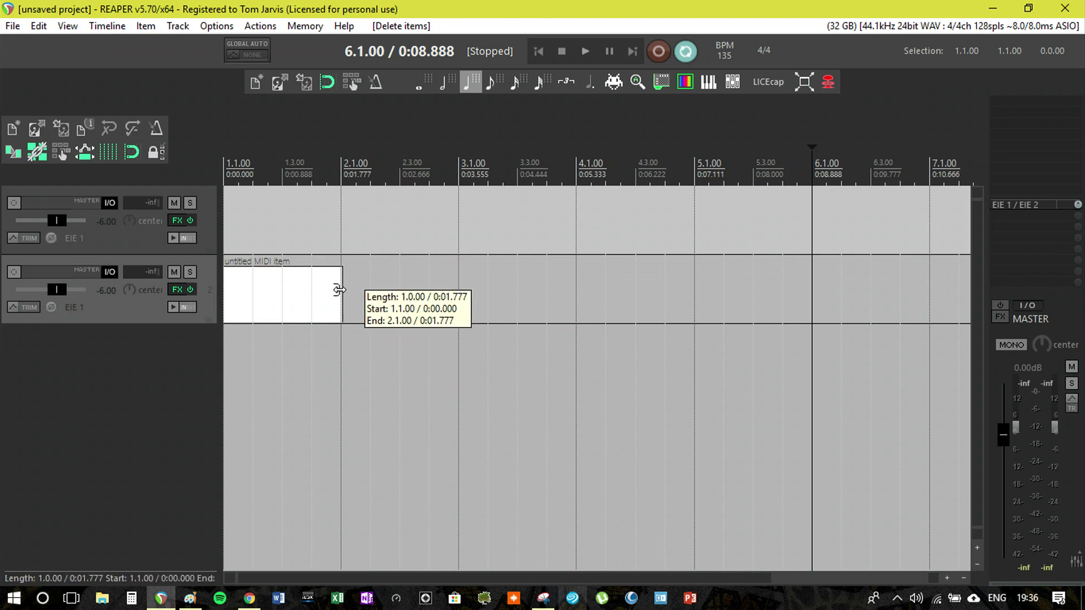
{"action": "mouse_move", "coordinate": [334, 290]}
{"action": "left_mouse_down"}
{"action": "mouse_move", "coordinate": [303, 298]}
{"action": "mouse_move", "coordinate": [341, 301]}
{"action": "left_mouse_up"}
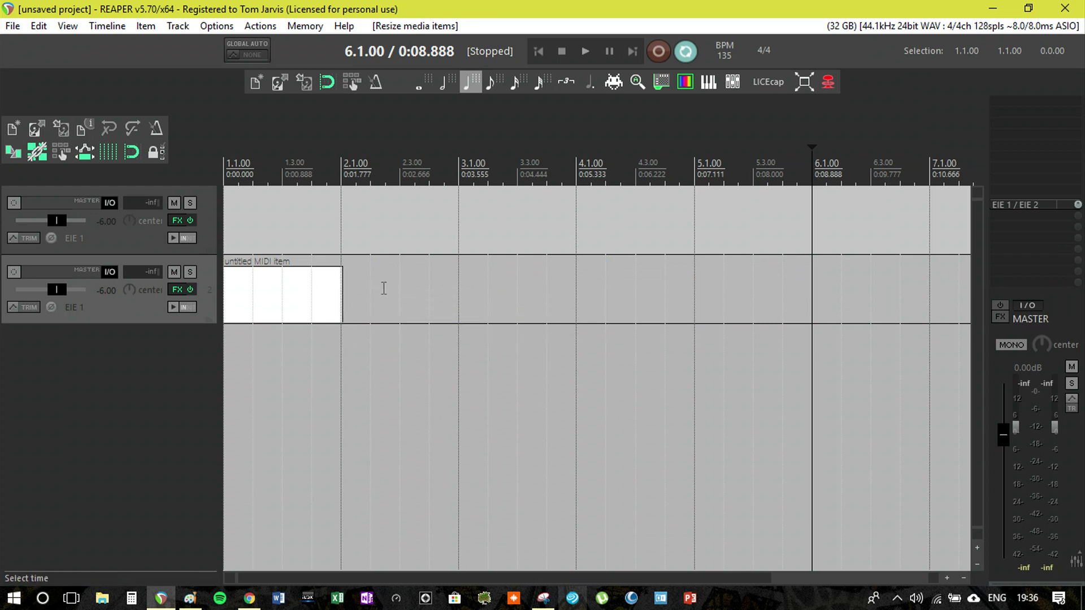
- Copy the one-bar MIDI item and paste copies end to end up to bar 8, then deselect
{"action": "scroll", "coordinate": [384, 288], "scroll_direction": "up", "scroll_amount": 2}
{"action": "key", "text": "Home"}
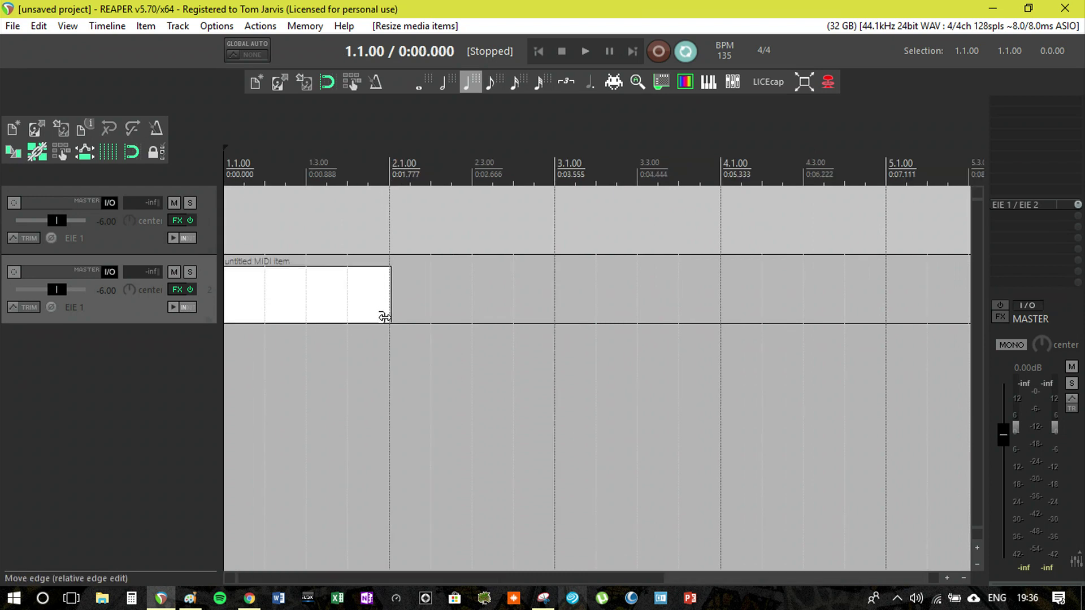
{"action": "left_click_drag", "start_coordinate": [387, 296], "coordinate": [385, 297]}
{"action": "left_click", "coordinate": [368, 302]}
{"action": "left_click", "coordinate": [389, 301]}
{"action": "key", "text": "ctrl+c"}
{"action": "key", "text": "ctrl+v"}
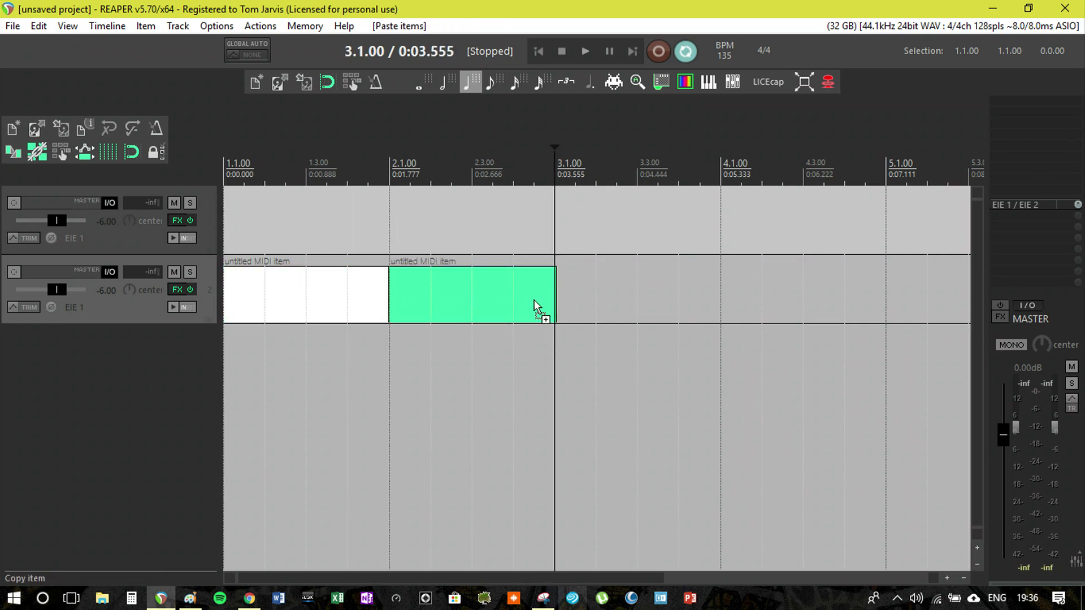
{"action": "key", "text": "ctrl+v"}
{"action": "key", "text": "ctrl+v"}
{"action": "key", "text": "ctrl+v"}
{"action": "key", "text": "ctrl+v"}
{"action": "key", "text": "ctrl+v"}
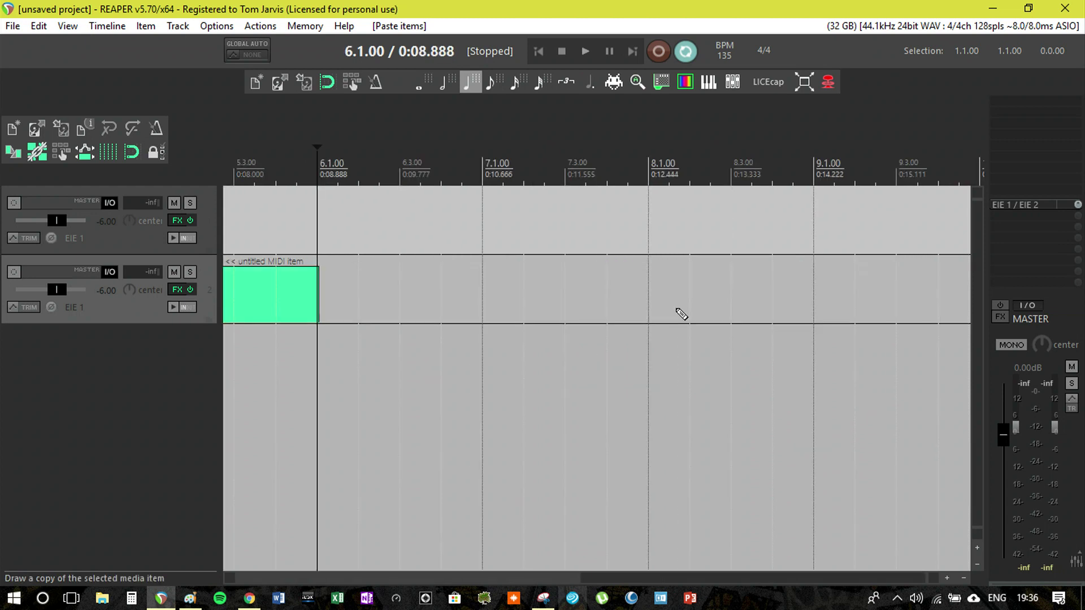
{"action": "scroll", "coordinate": [678, 309], "scroll_direction": "down", "scroll_amount": 3}
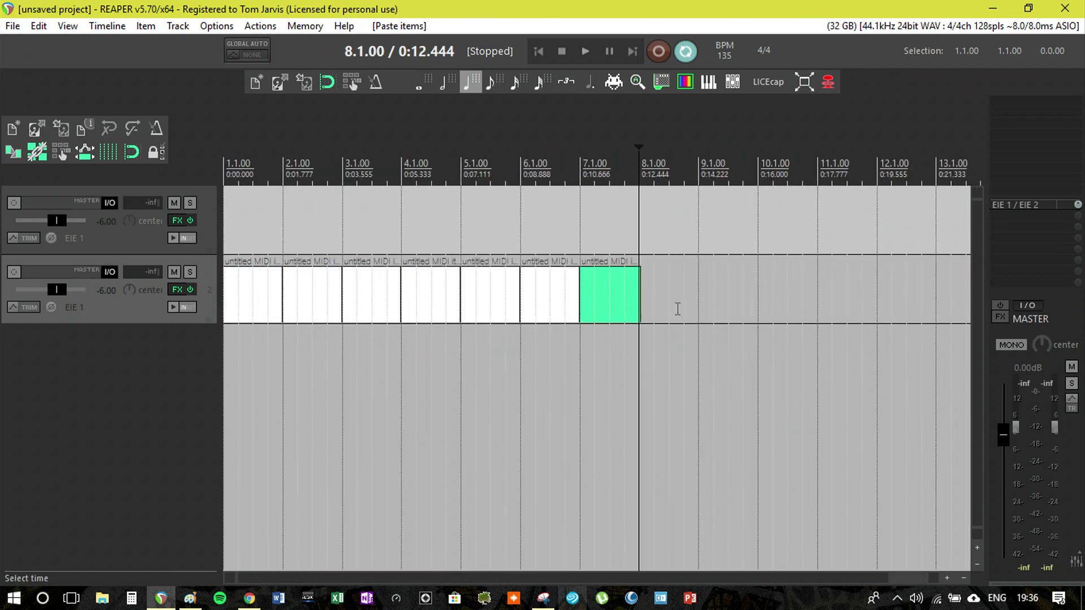
{"action": "left_click_drag", "start_coordinate": [706, 386], "coordinate": [351, 332]}
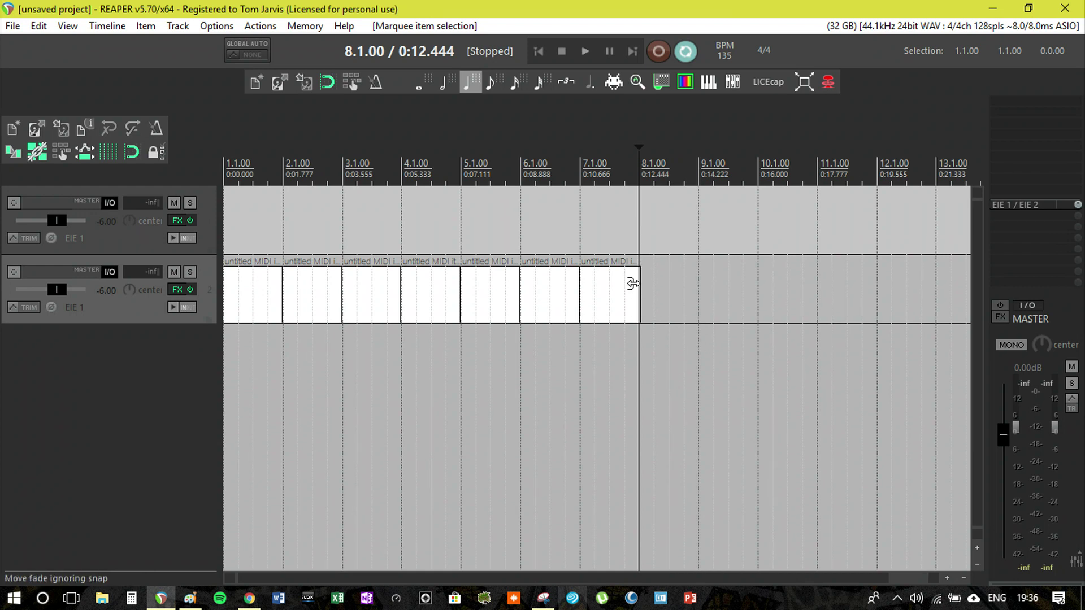
- Apply the Classic_4.x theme from the Options > Themes menu
{"action": "left_click", "coordinate": [208, 25]}
{"action": "mouse_move", "coordinate": [327, 209]}
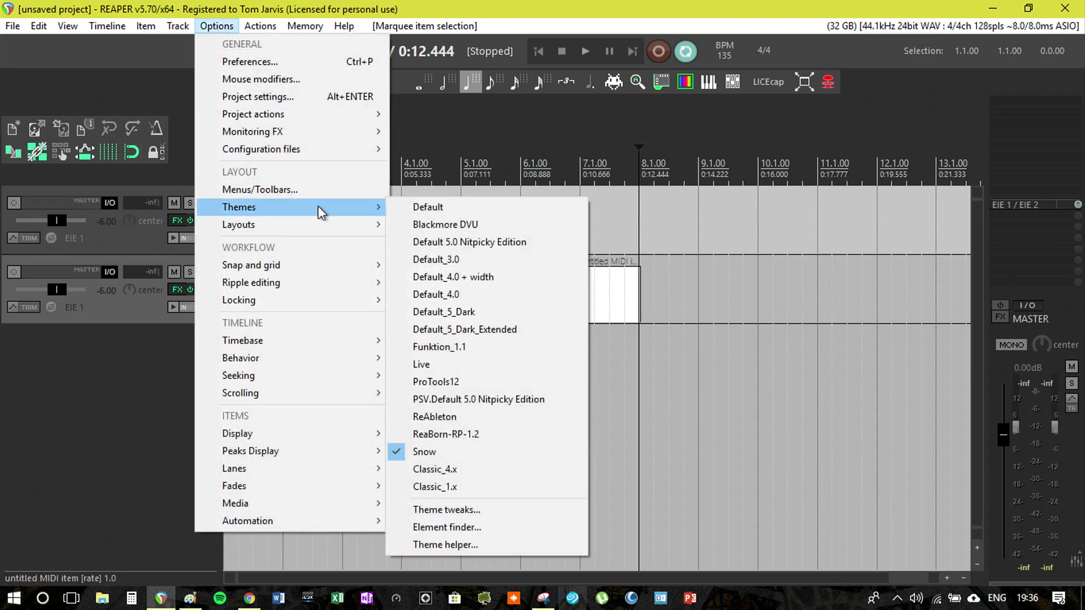
{"action": "left_click", "coordinate": [502, 467]}
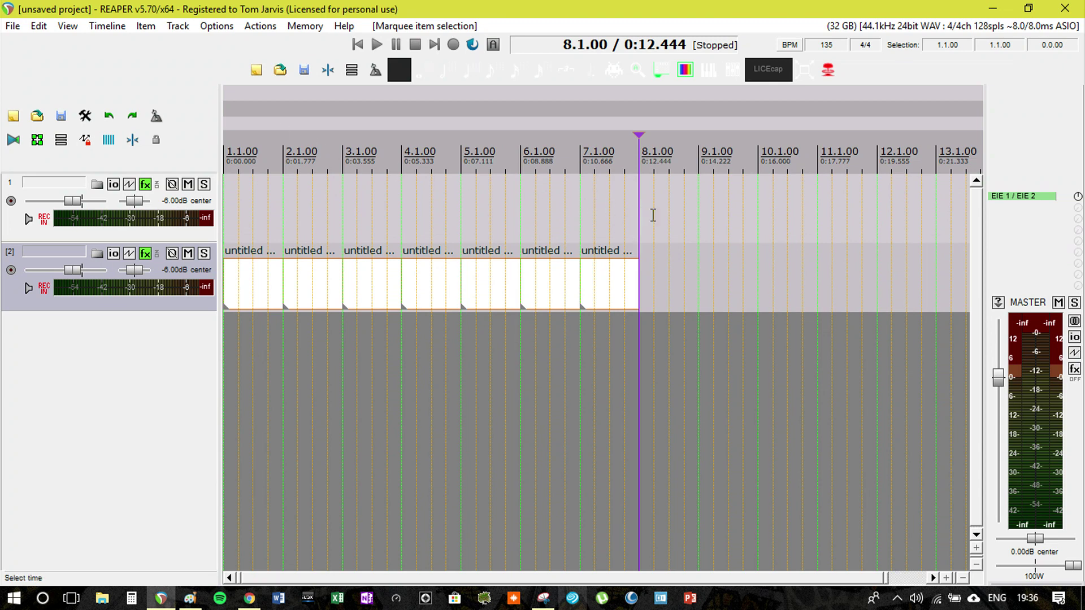
- Apply the Classic_1.x theme from the Options > Themes menu
{"action": "left_click", "coordinate": [216, 27]}
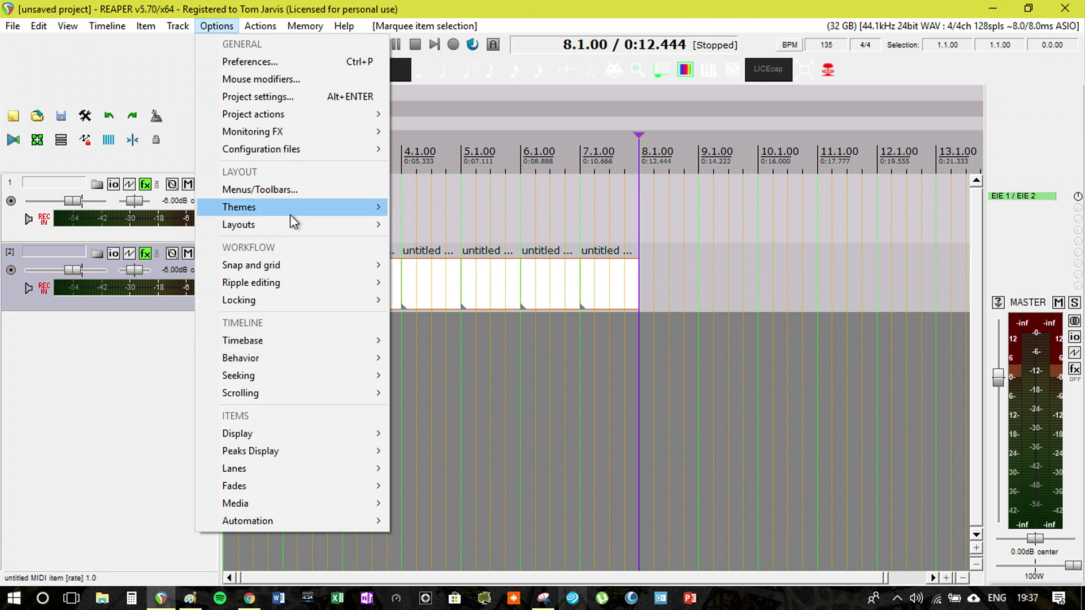
{"action": "mouse_move", "coordinate": [294, 210]}
{"action": "left_click", "coordinate": [468, 487]}
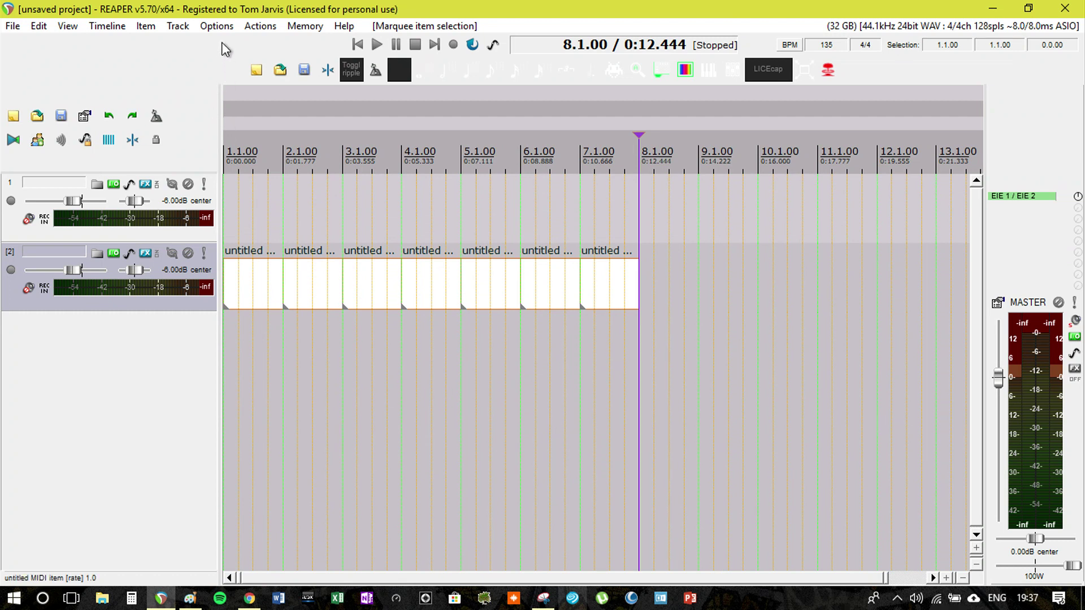
- Apply the Default 5.0 Nitpicky Edition theme from the Options > Themes menu
{"action": "left_click", "coordinate": [223, 26]}
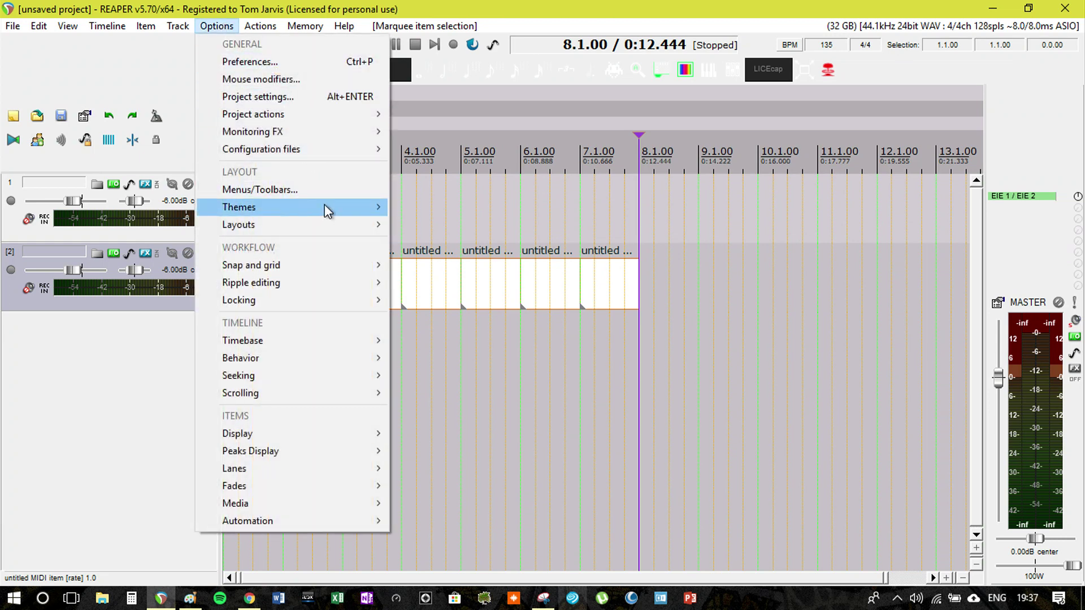
{"action": "mouse_move", "coordinate": [338, 208]}
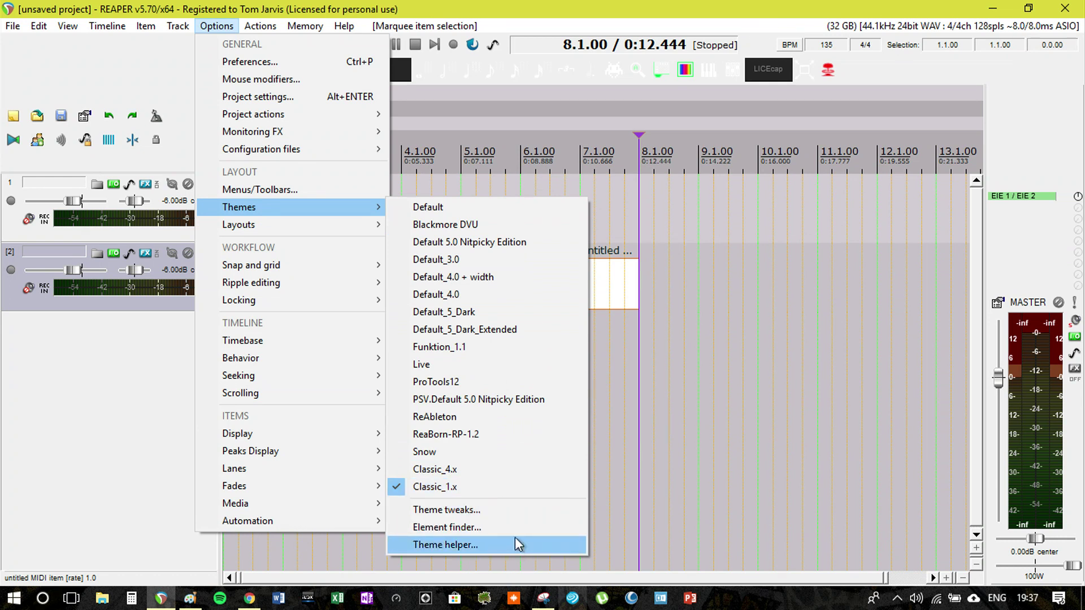
{"action": "left_click", "coordinate": [516, 242]}
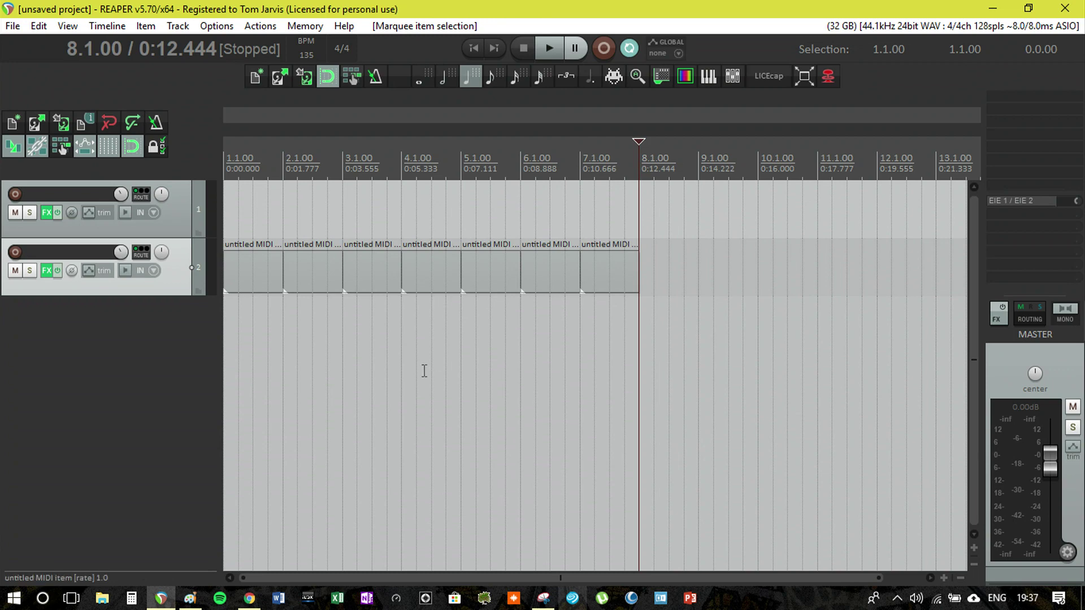
- Toggle the Video window with Ctrl+Shift+V, then load the saved F7 screenset layout
{"action": "key", "text": "ctrl+shift+v"}
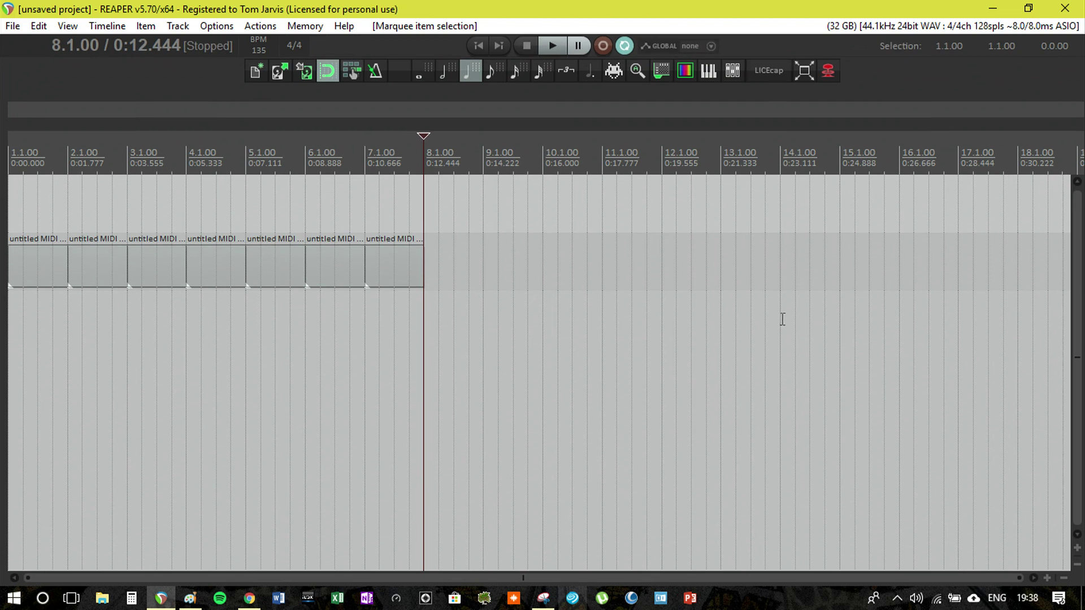
{"action": "scroll", "coordinate": [780, 320], "scroll_direction": "down", "scroll_amount": 2}
{"action": "scroll", "coordinate": [491, 192], "scroll_direction": "up", "scroll_amount": 2}
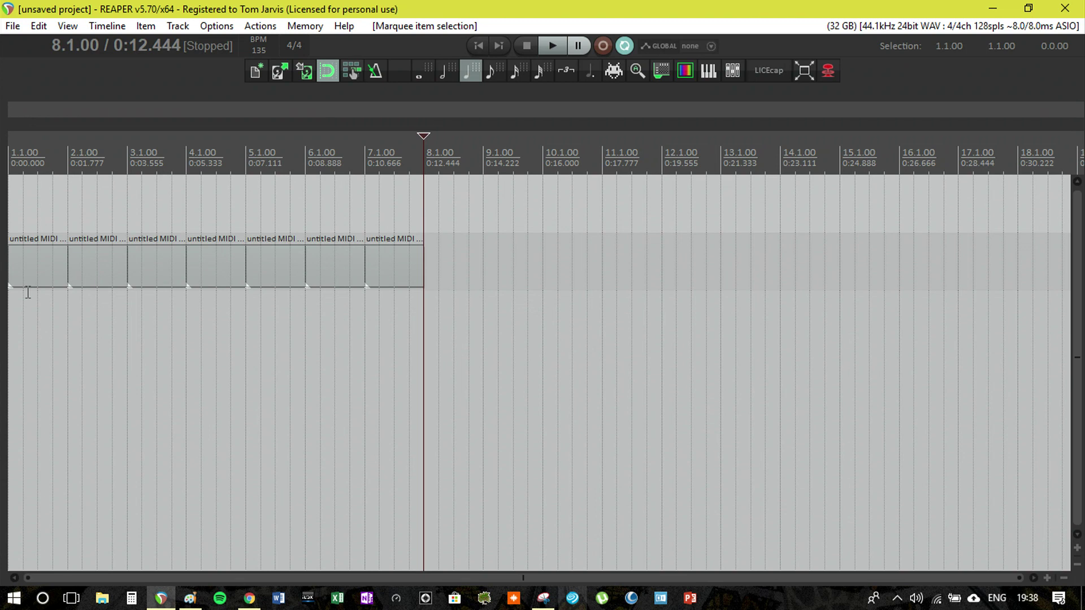
{"action": "key", "text": "F7"}
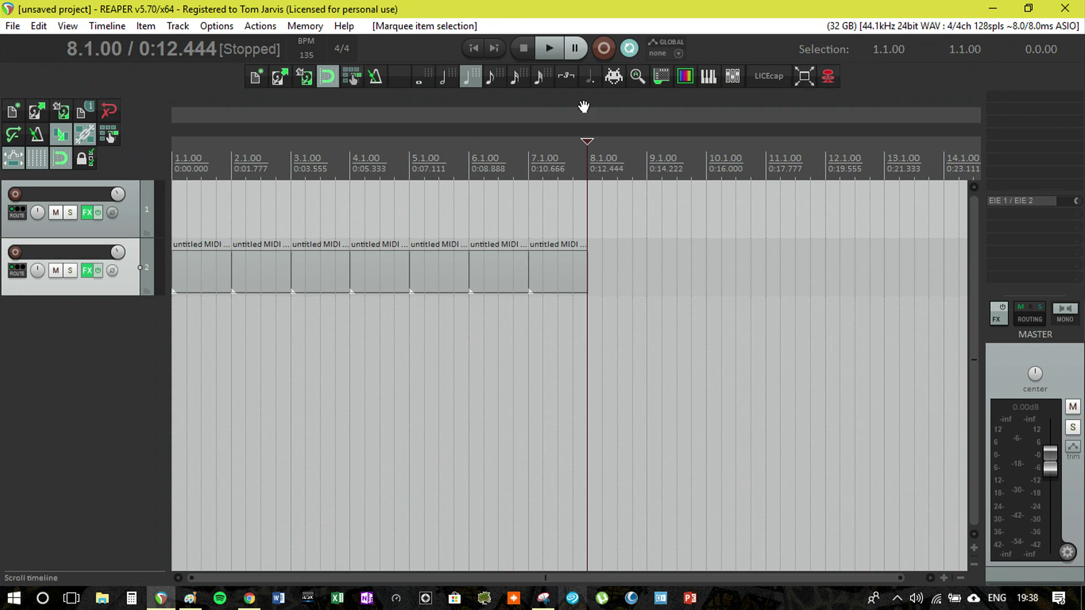
- Set the grid through 1/16 to 1/32, trying triplet spacing then turning it back off
{"action": "left_click", "coordinate": [522, 83]}
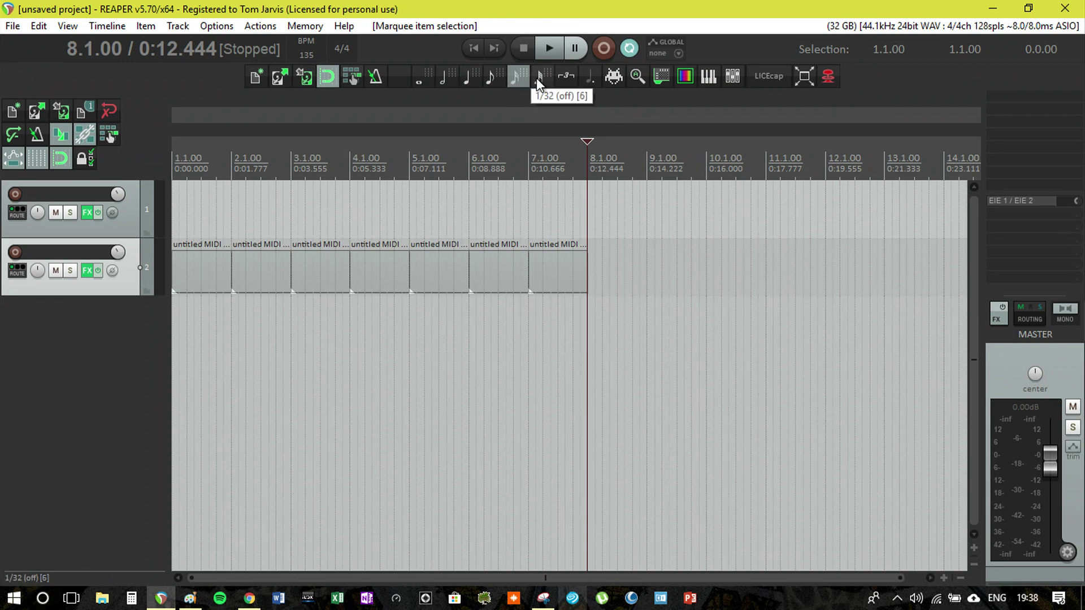
{"action": "left_click", "coordinate": [541, 79]}
{"action": "left_click", "coordinate": [565, 79]}
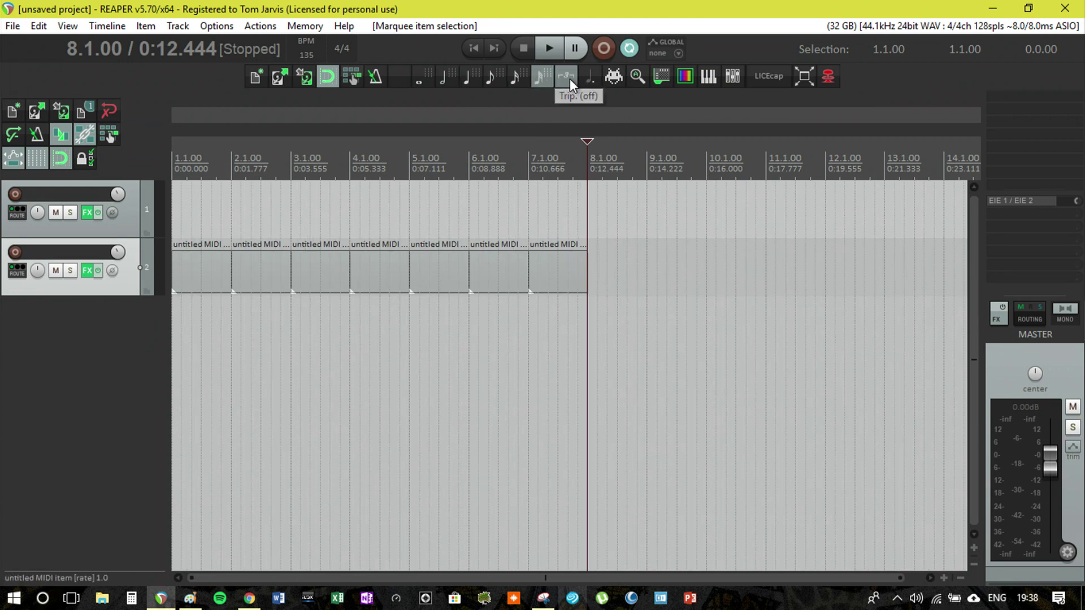
{"action": "left_click", "coordinate": [538, 85]}
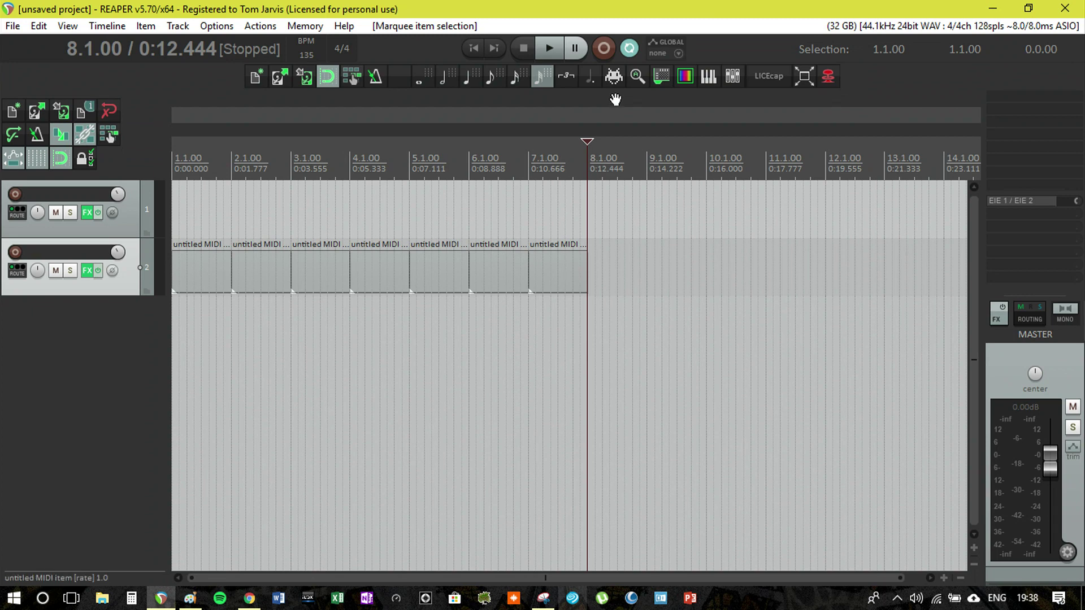
{"action": "scroll", "coordinate": [606, 165], "scroll_direction": "down", "scroll_amount": 5}
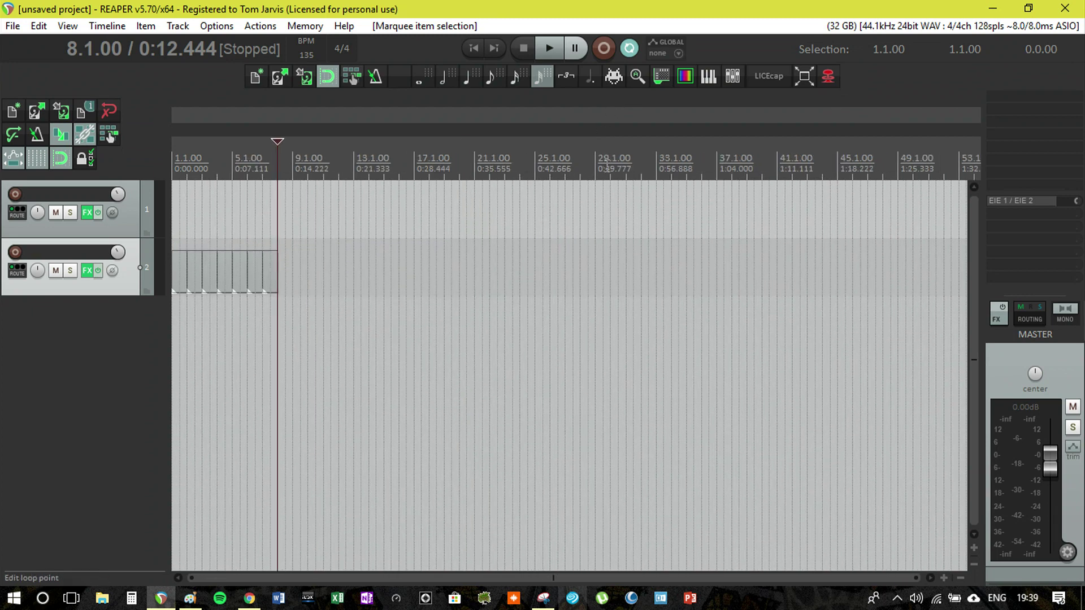